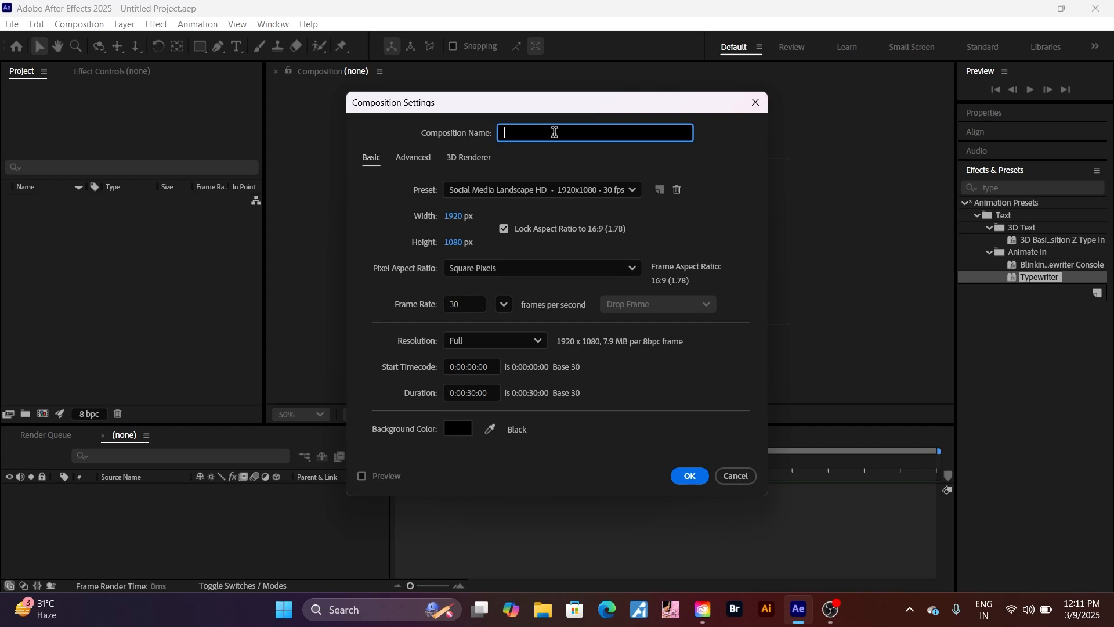
# Name the new Social Media Landscape HD composition 'text reveal' and confirm its settings
pyautogui.write('v')
pyautogui.press('BackSpace')
pyautogui.press('BackSpace')
pyautogui.write('text reveal')
pyautogui.click(692, 479)
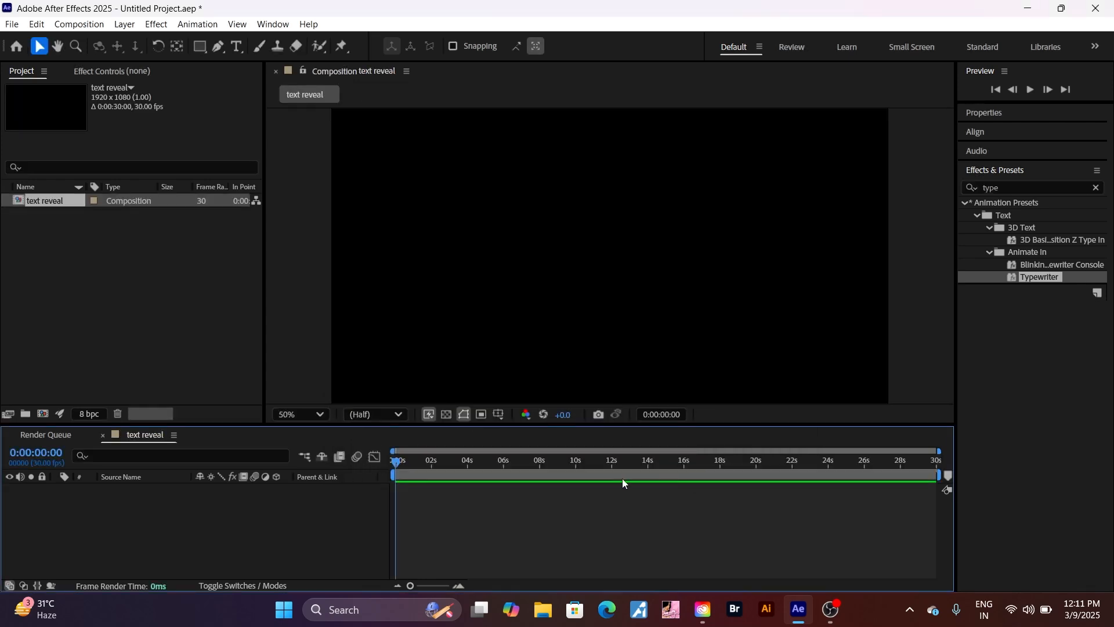
# Import the beach clip 'video 1.mp4' from the videos folder into the project
pyautogui.rightClick(155, 253)
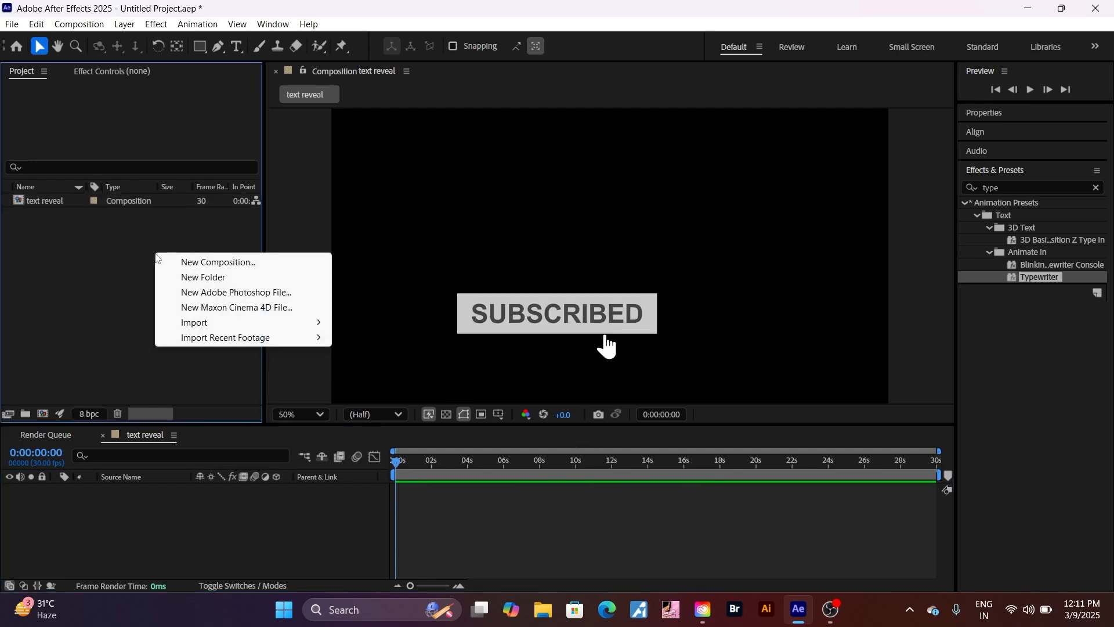
pyautogui.moveTo(248, 315)
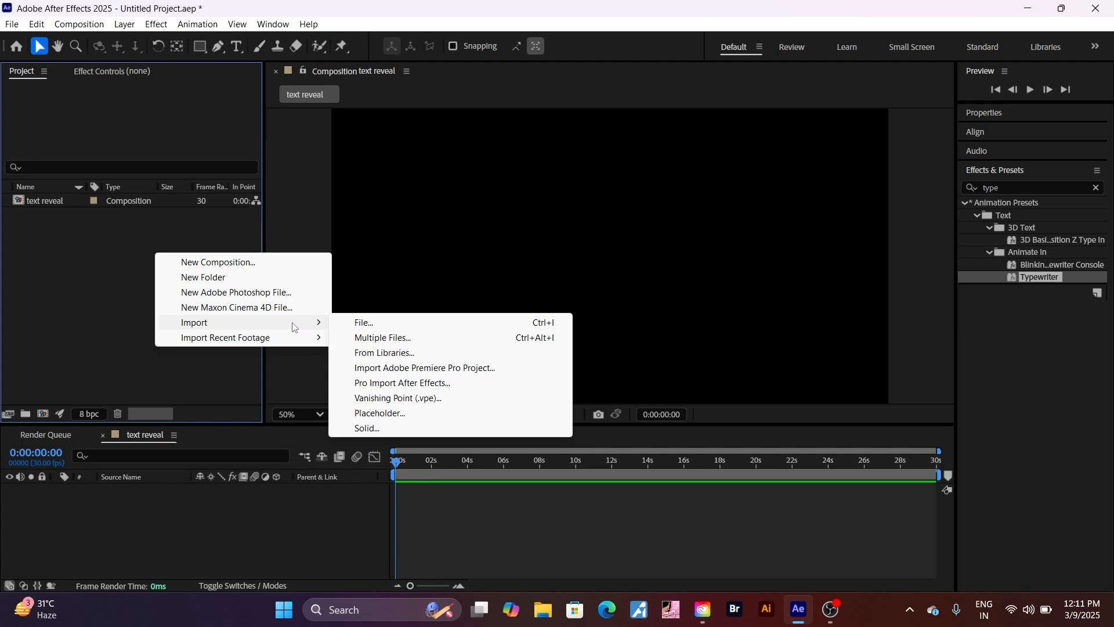
pyautogui.click(372, 323)
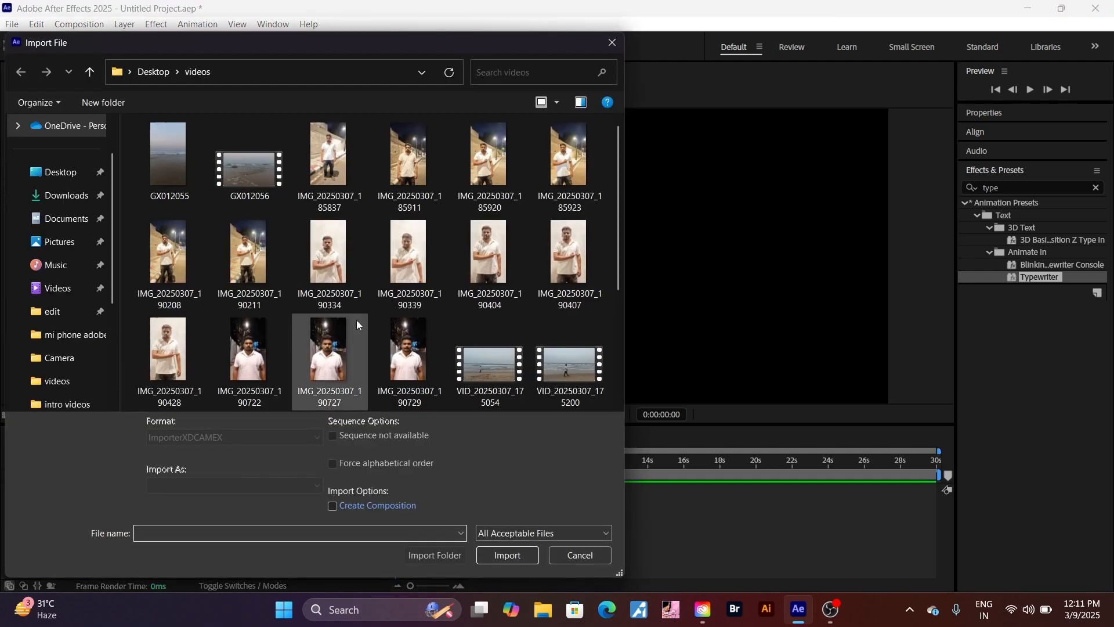
pyautogui.scroll(-3, 387, 269)
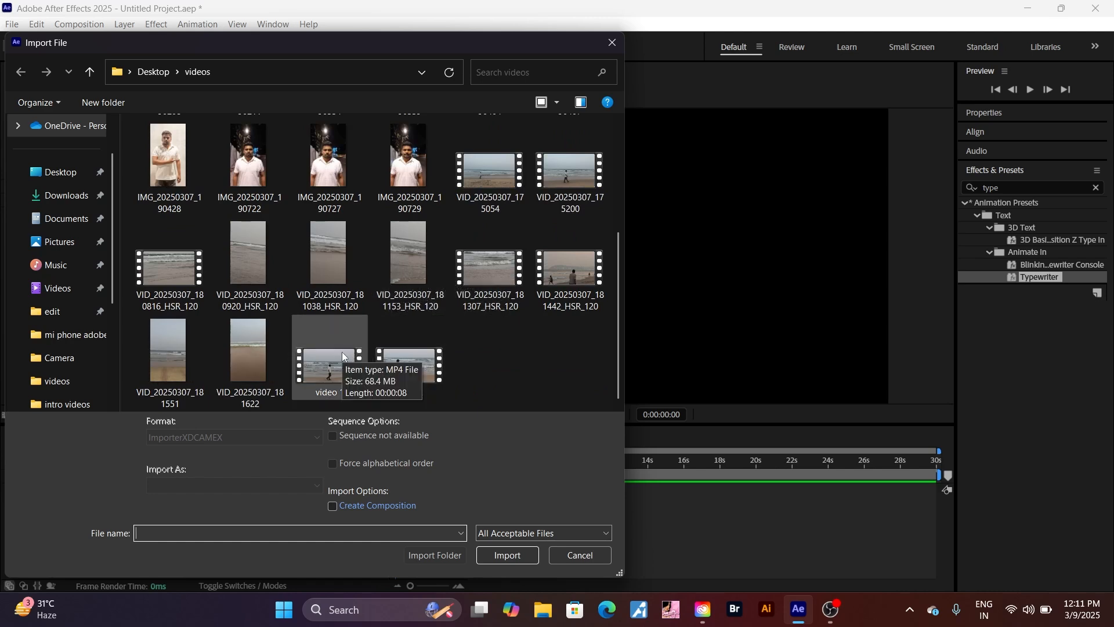
pyautogui.click(324, 363)
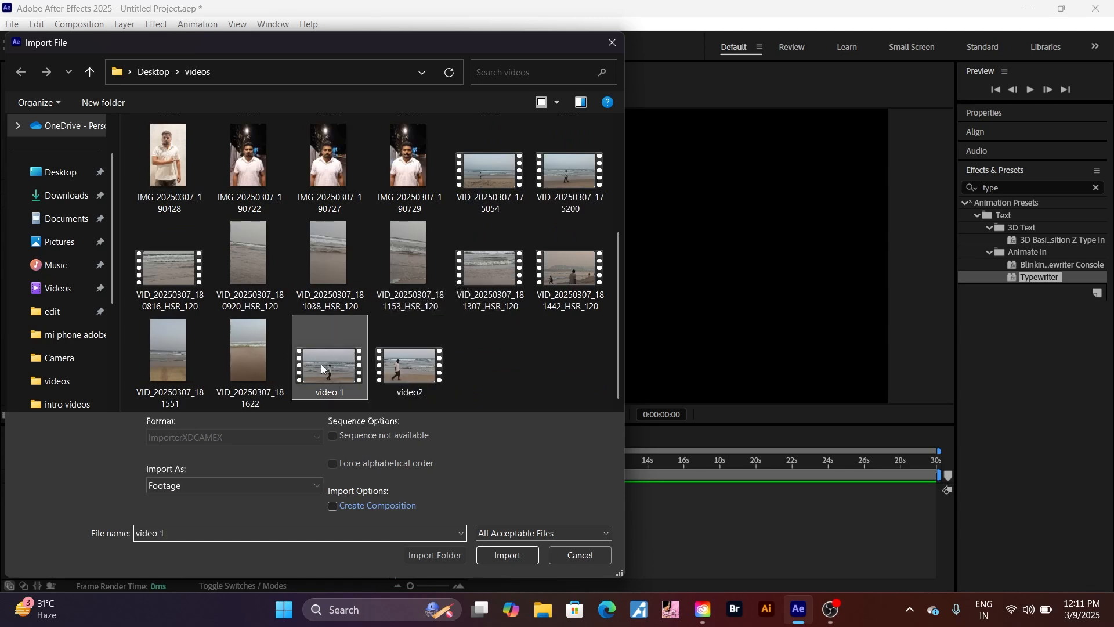
pyautogui.click(506, 556)
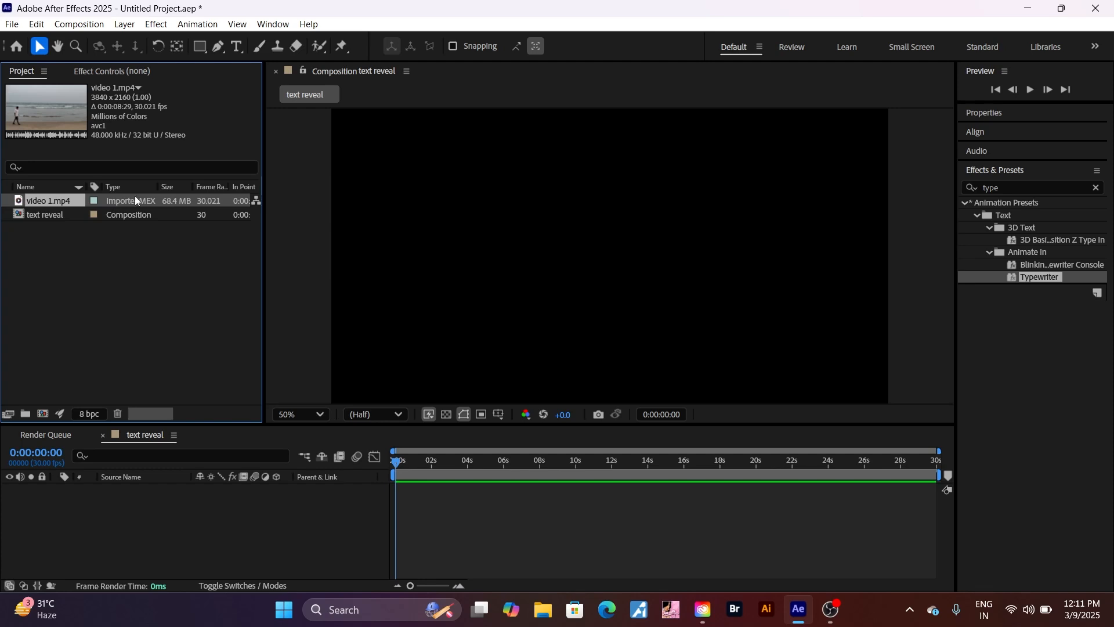
# Place video 1.mp4 in the text reveal timeline and add a new text layer above it
pyautogui.moveTo(137, 197); pyautogui.dragTo(169, 496)
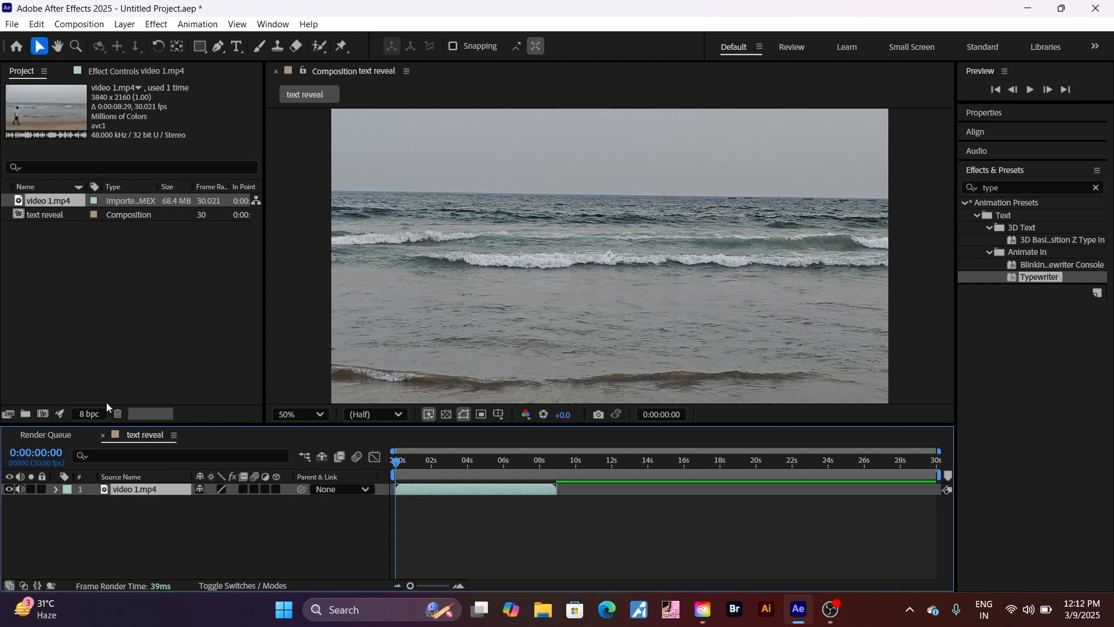
pyautogui.click(120, 27)
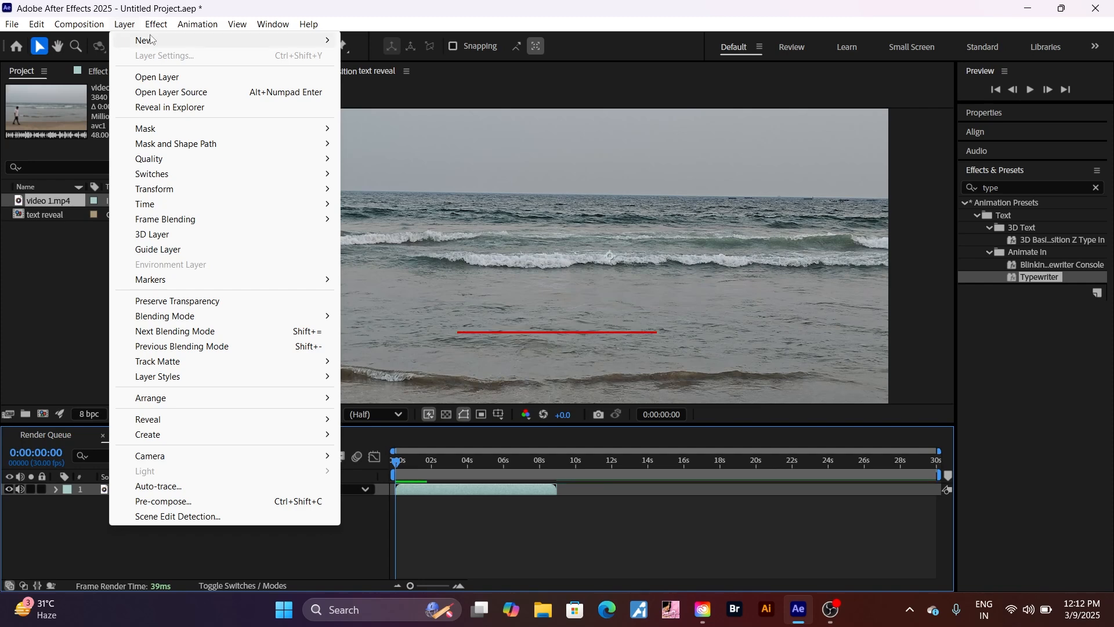
pyautogui.moveTo(273, 42)
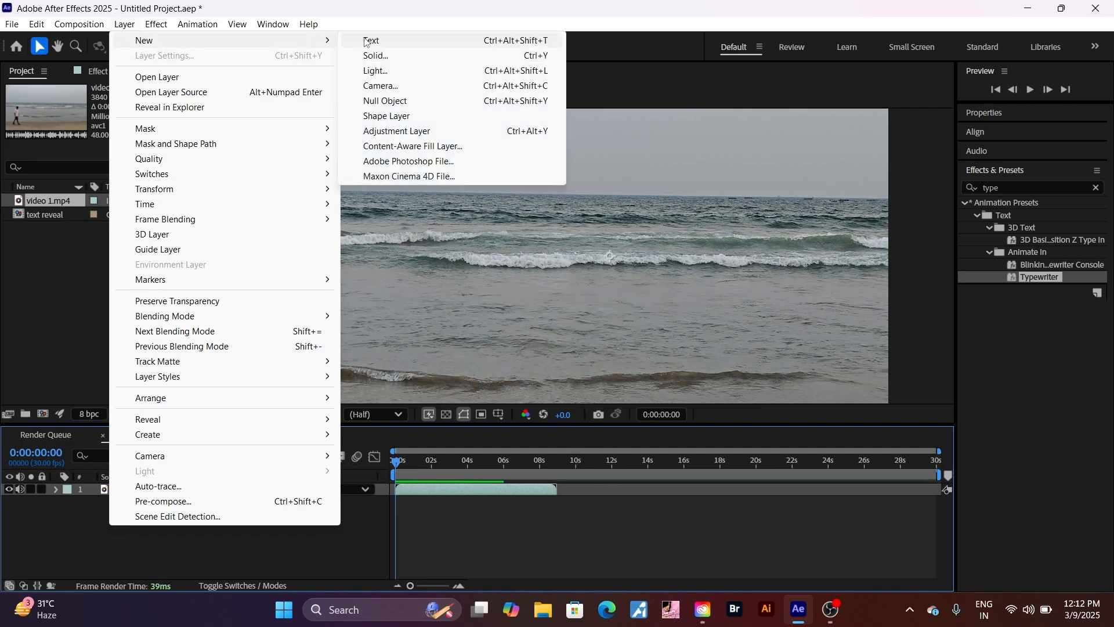
pyautogui.click(366, 40)
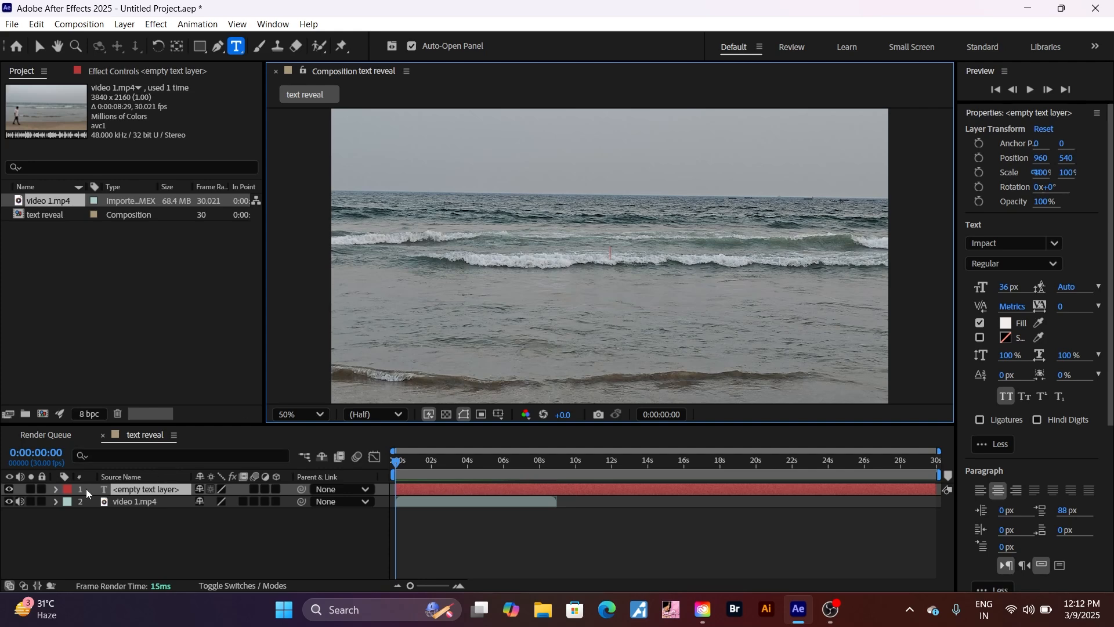
# Type the title 'venkat fx studio' over the waves in the viewer
pyautogui.click(142, 494)
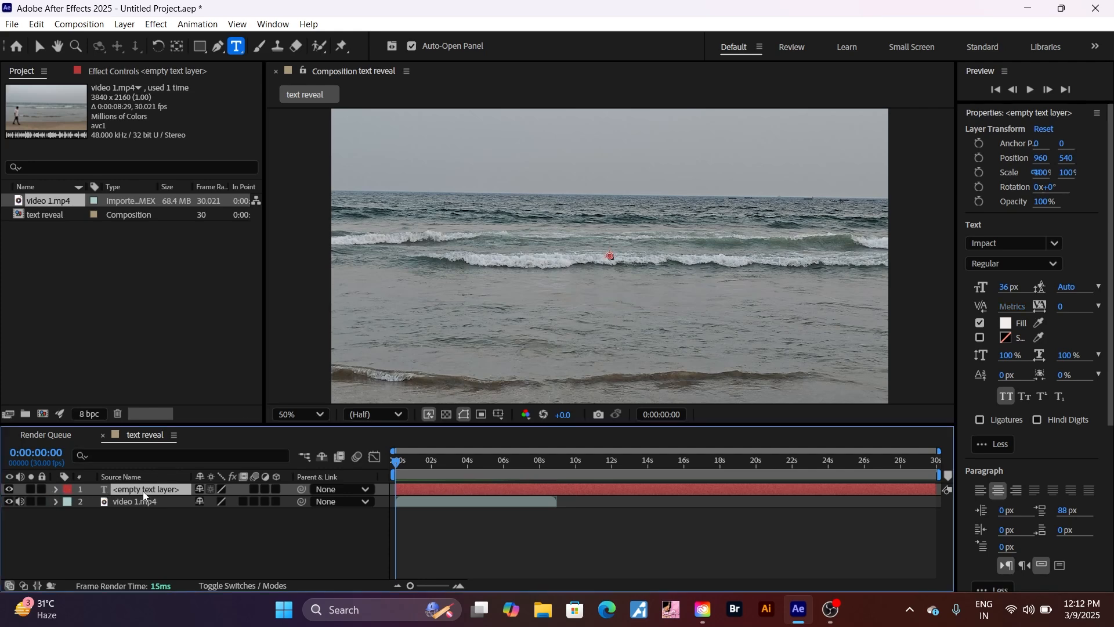
pyautogui.click(480, 265)
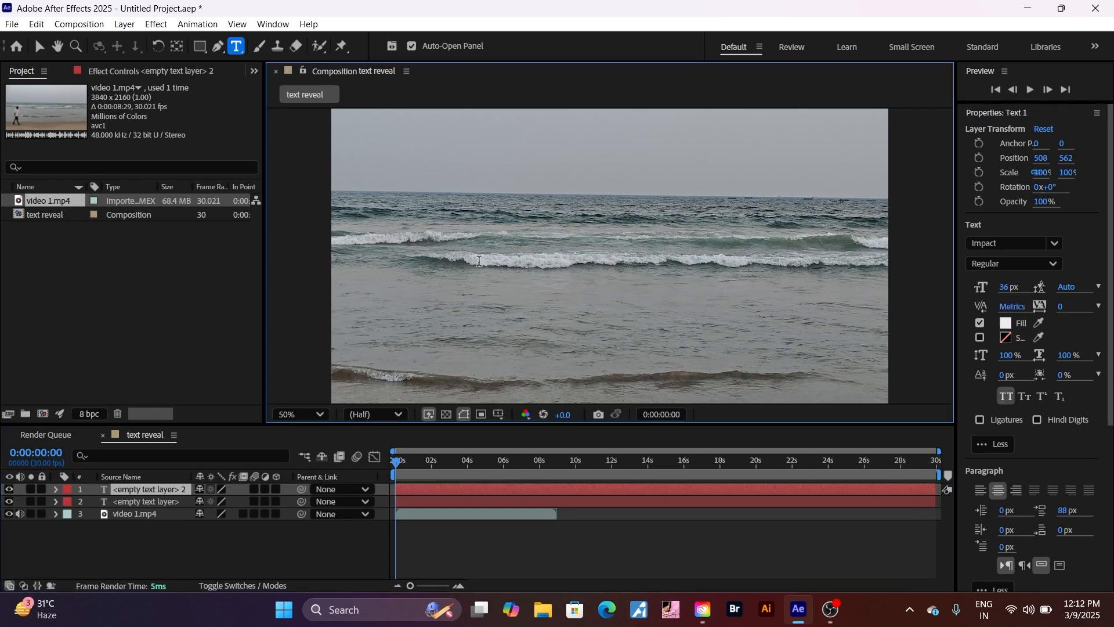
pyautogui.write('ve')
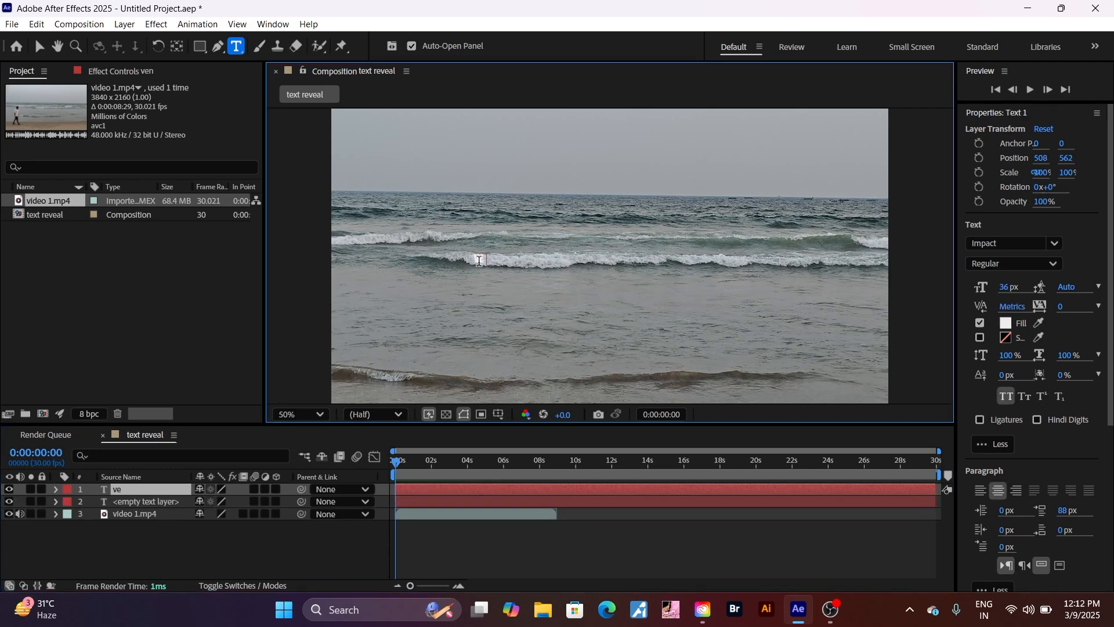
pyautogui.write('nkat fx st')
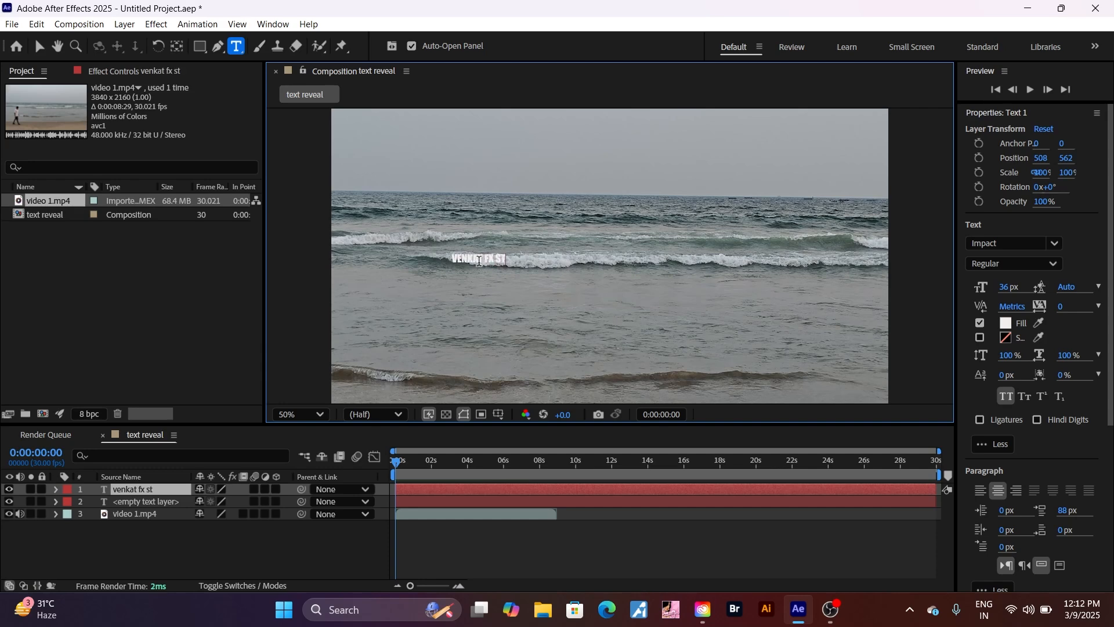
pyautogui.write('udio')
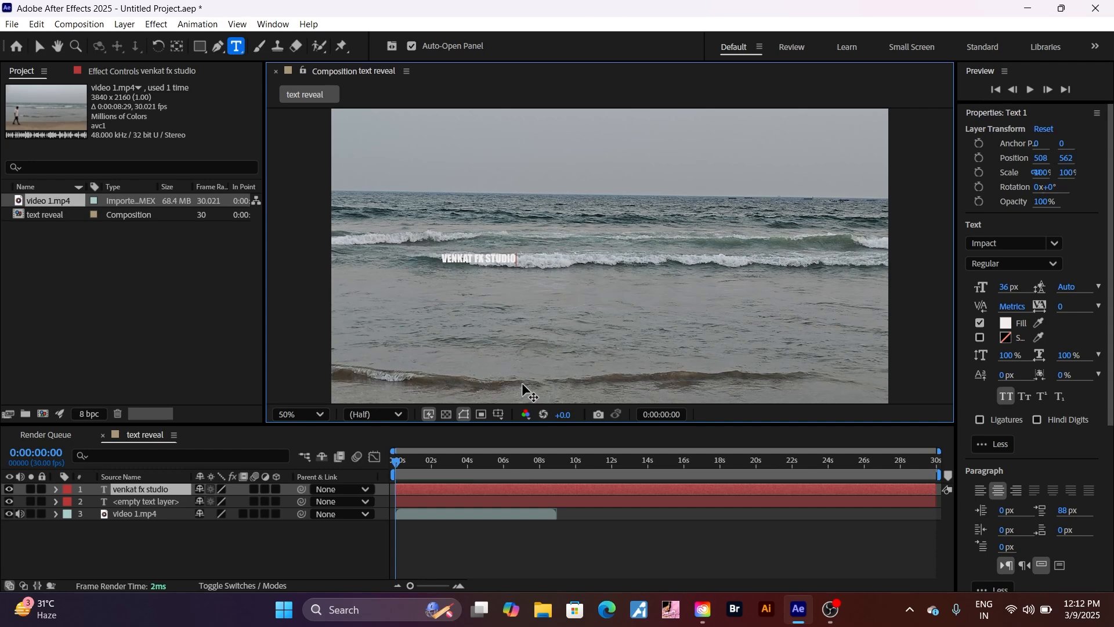
# Scale the title layer up to 772% in its Transform properties
pyautogui.click(55, 490)
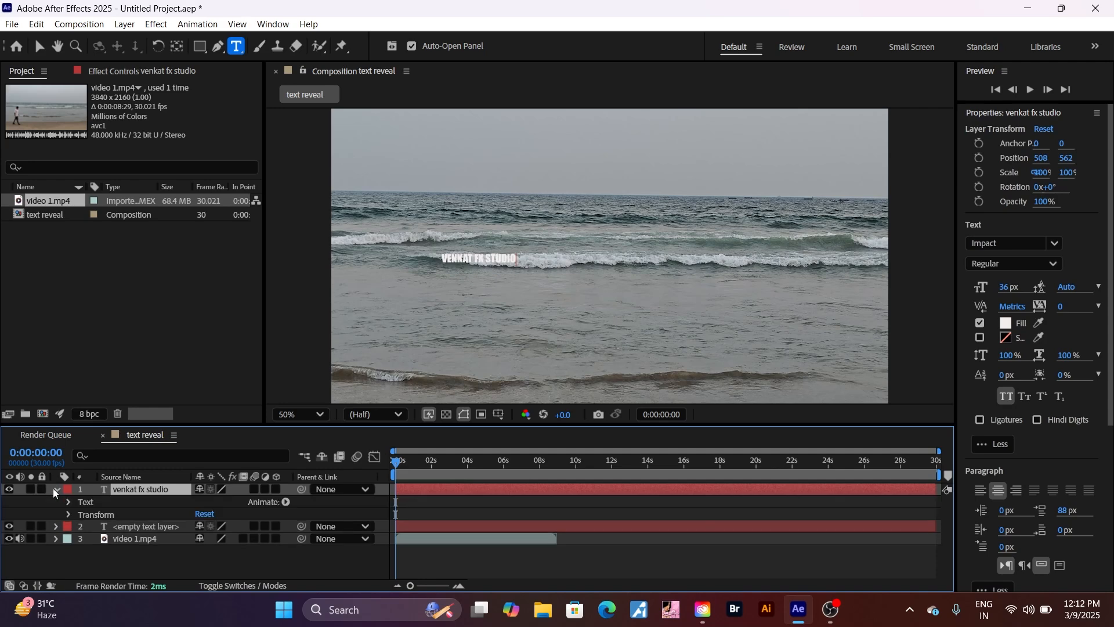
pyautogui.click(68, 515)
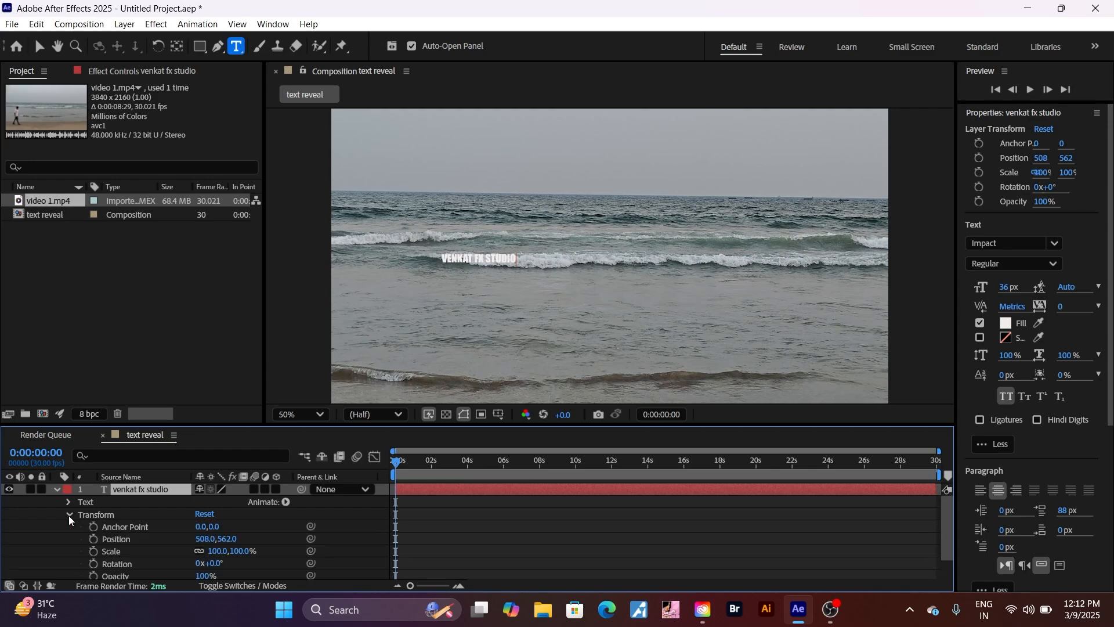
pyautogui.moveTo(236, 551); pyautogui.dragTo(742, 567)
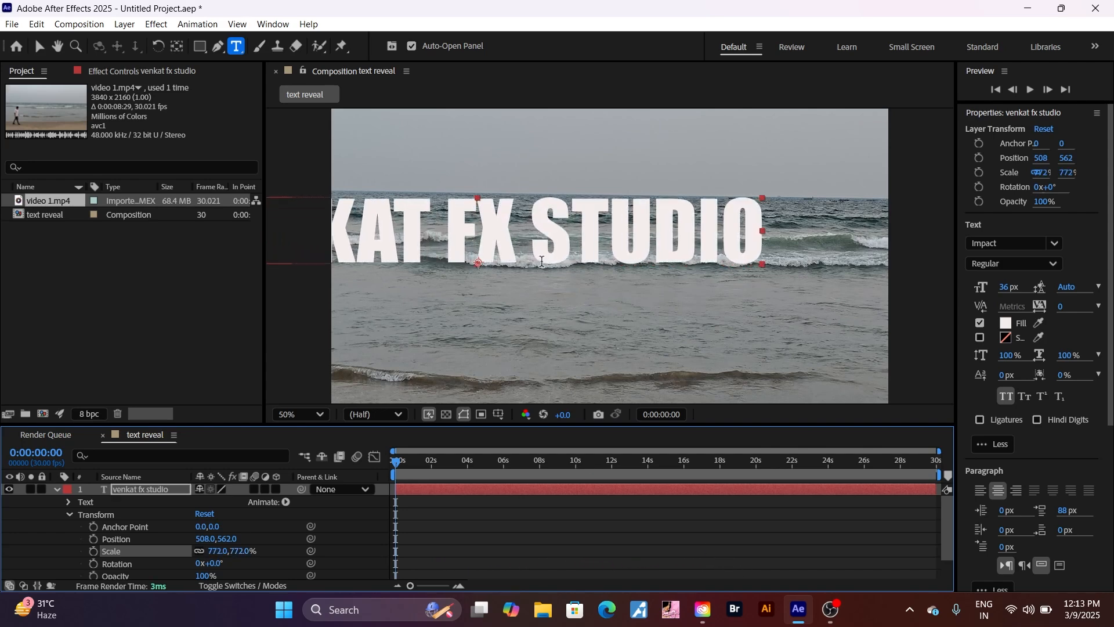
# Preview the composition, then scrub back to around the two-second mark
pyautogui.click(56, 490)
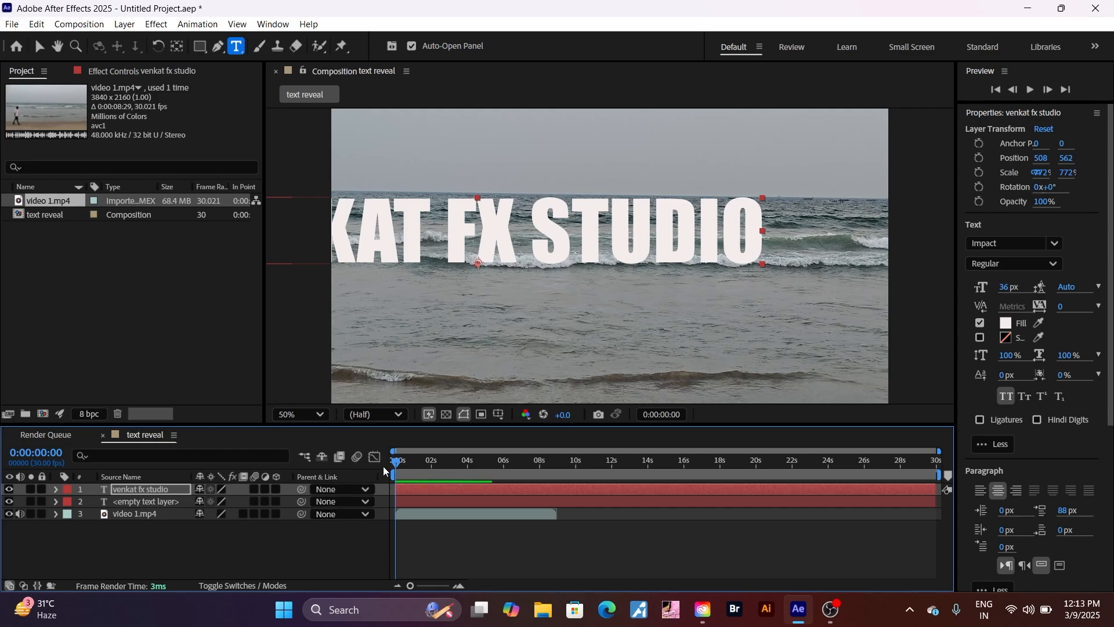
pyautogui.press('space')
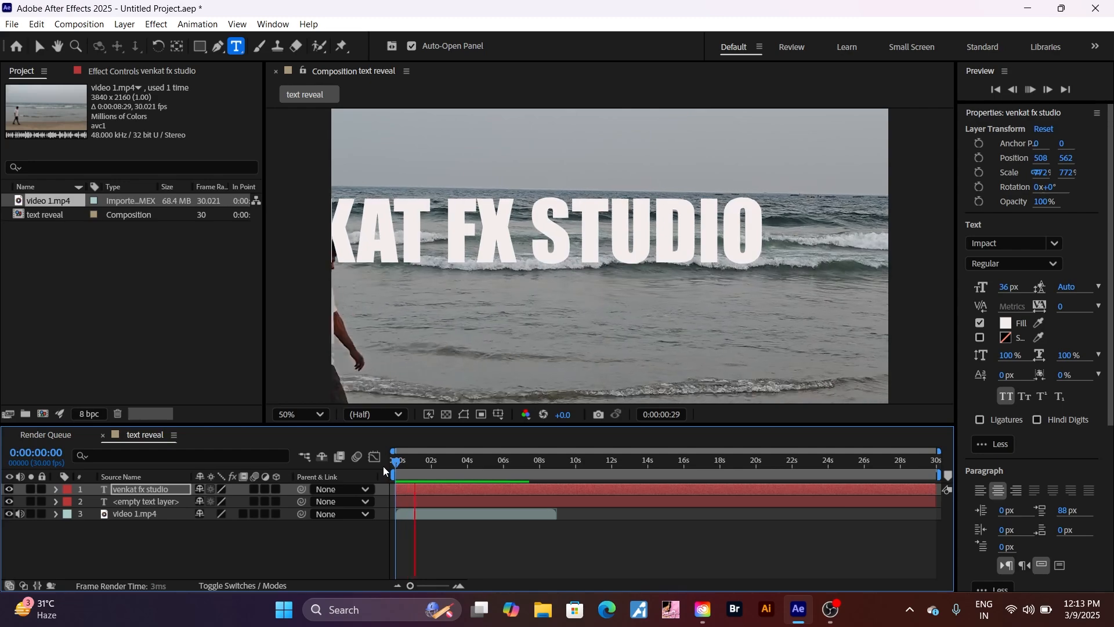
pyautogui.press('space')
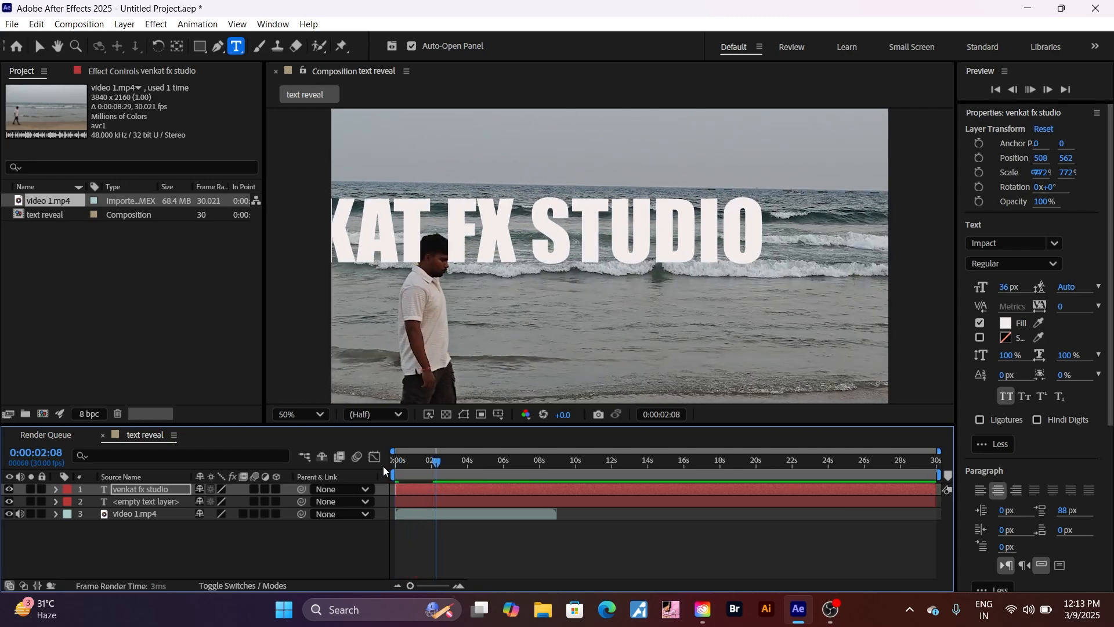
pyautogui.press('space')
pyautogui.press('space')
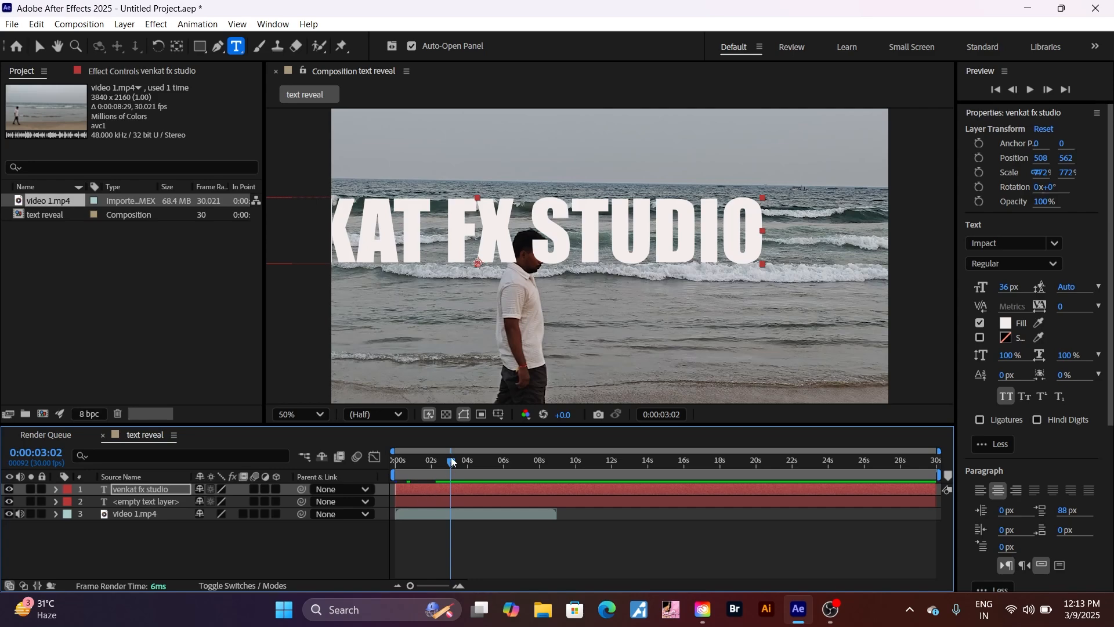
pyautogui.moveTo(451, 462); pyautogui.dragTo(427, 473)
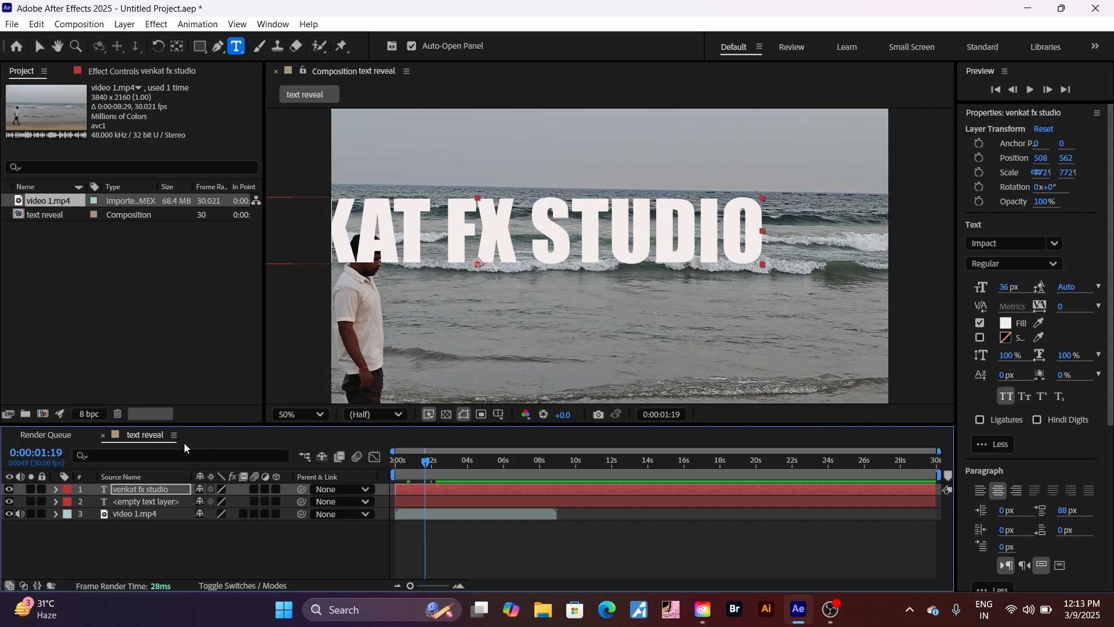
# With the Selection tool, drag the title down to about 984, 912 so it fully fits
pyautogui.click(148, 492)
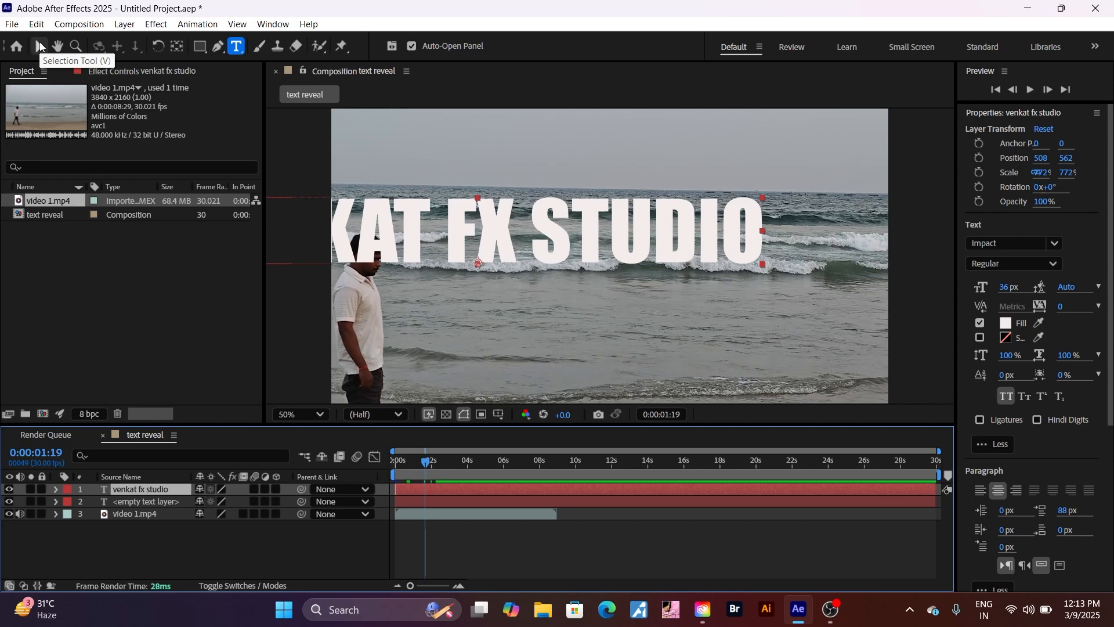
pyautogui.click(40, 44)
pyautogui.click(470, 236)
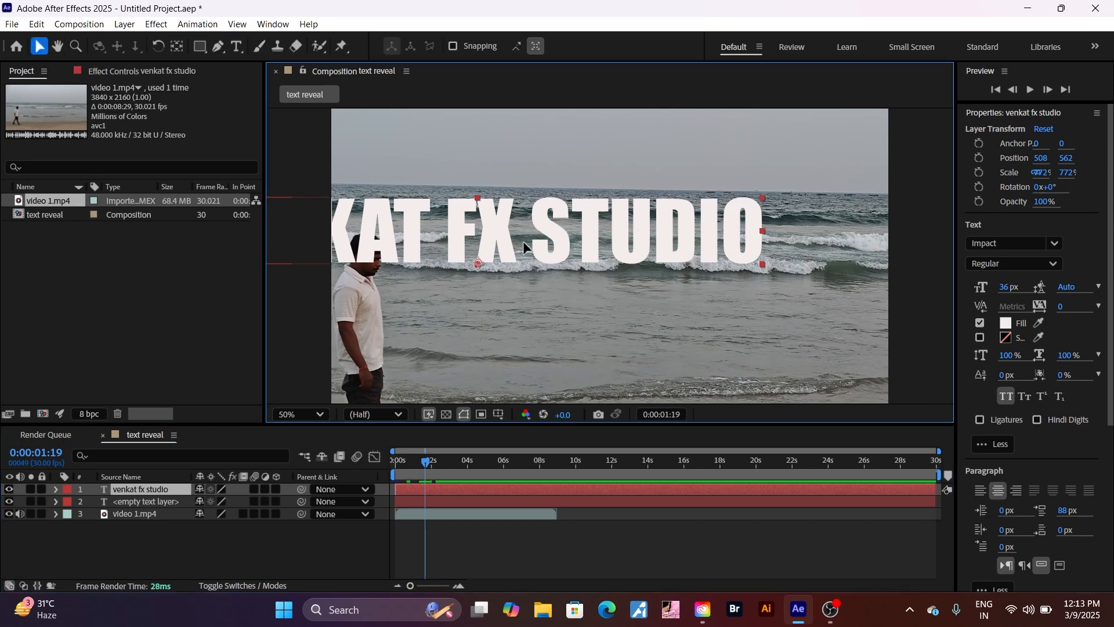
pyautogui.moveTo(523, 241); pyautogui.dragTo(606, 331)
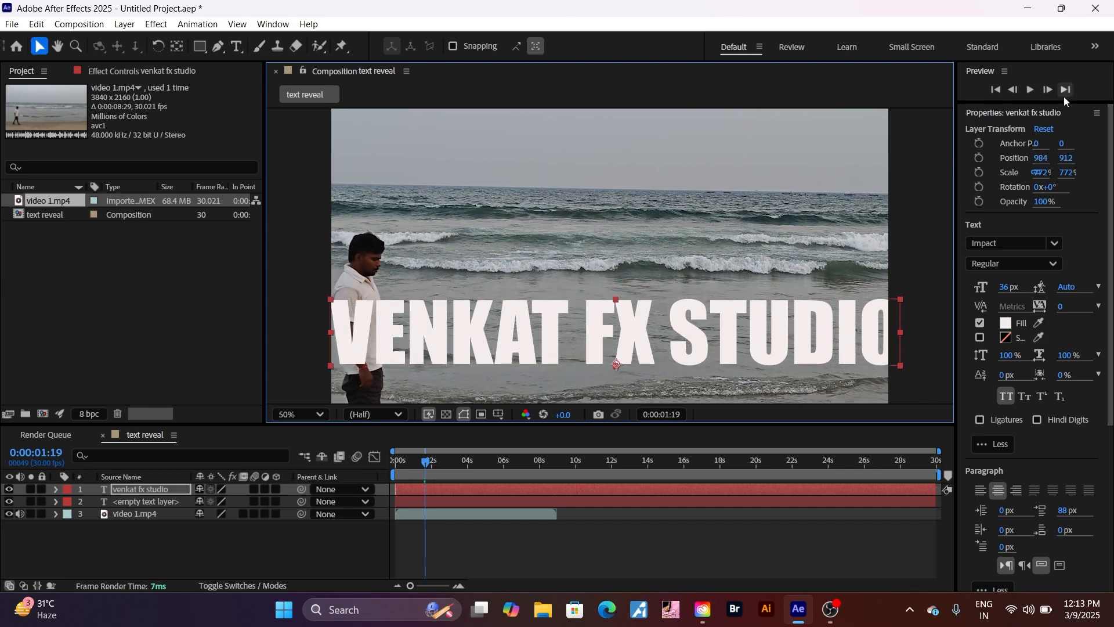
# Search presets for 'typewriter' and apply the Typewriter preset to the VENKAT FX STUDIO layer
pyautogui.click(1000, 115)
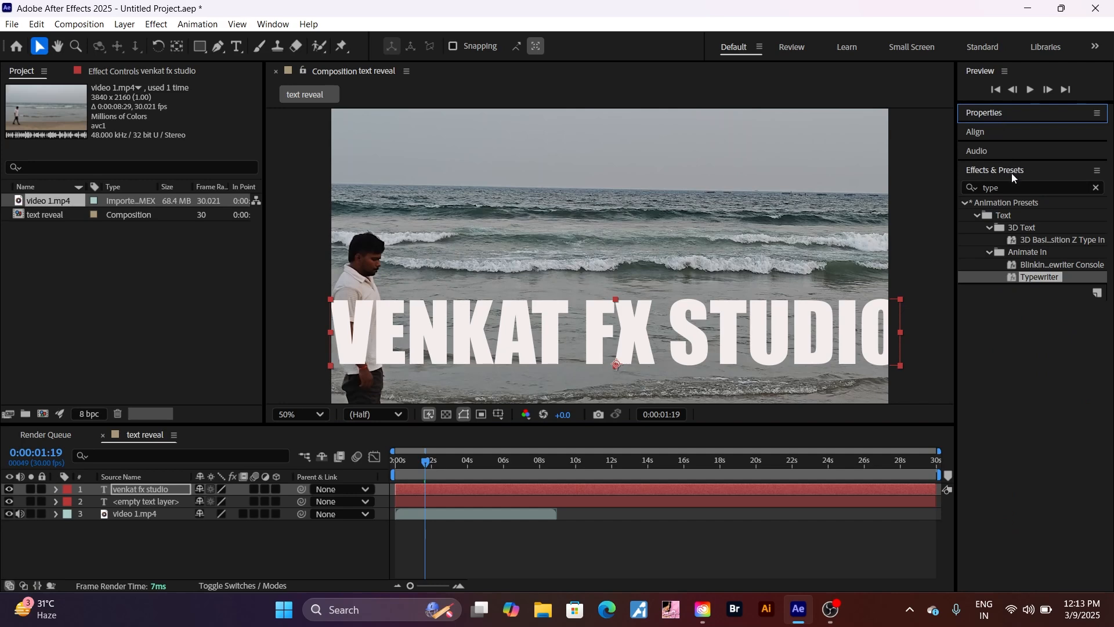
pyautogui.click(1017, 186)
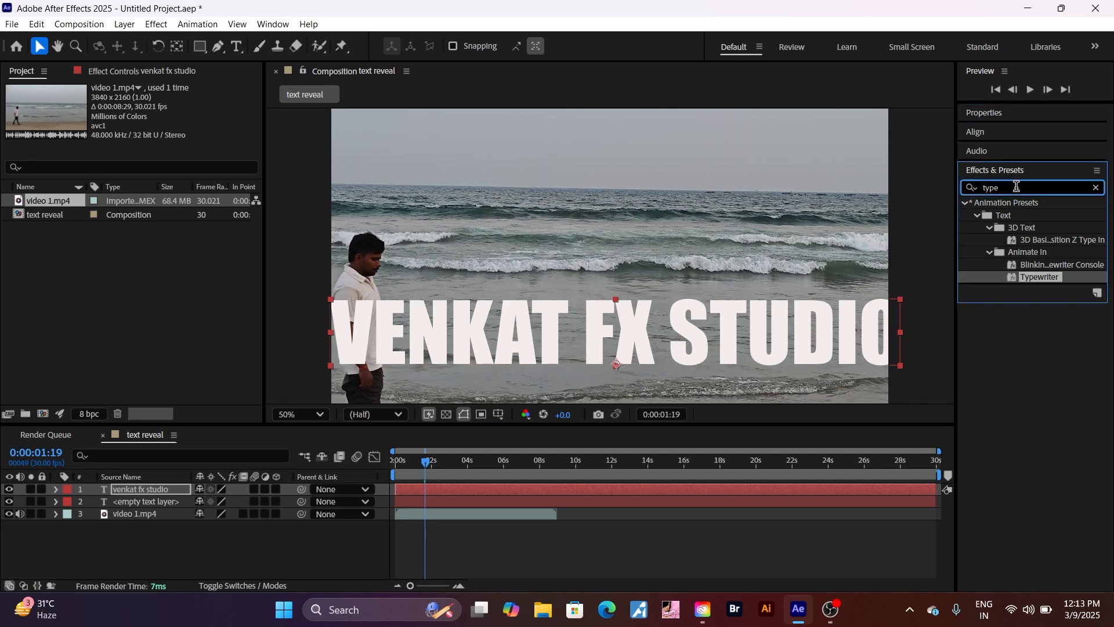
pyautogui.press('BackSpace')
pyautogui.press('BackSpace')
pyautogui.press('BackSpace')
pyautogui.press('BackSpace')
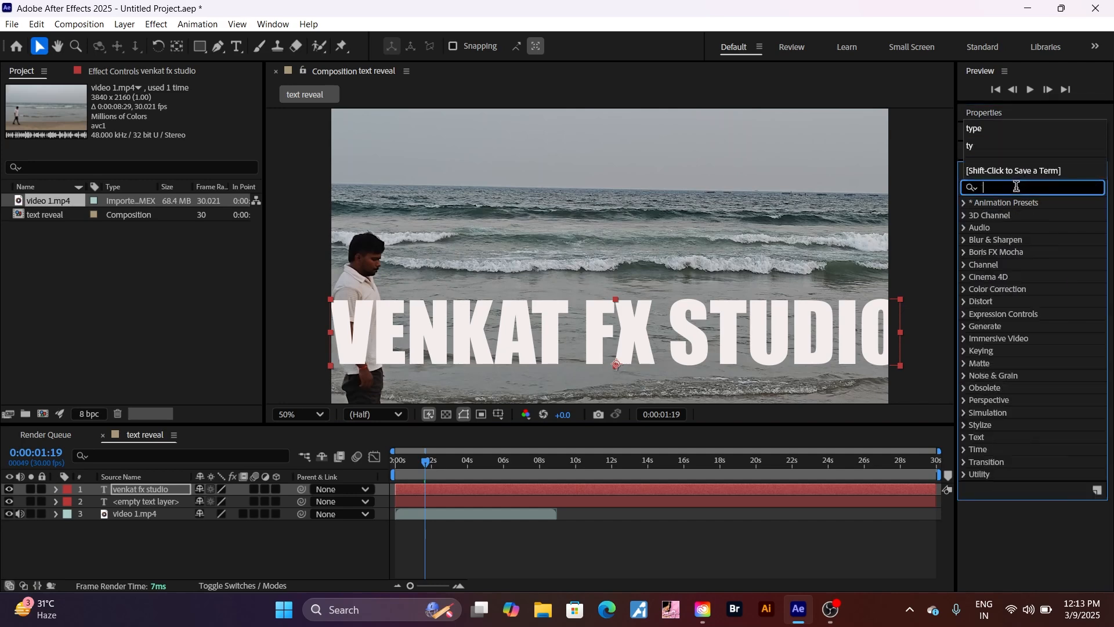
pyautogui.write('t')
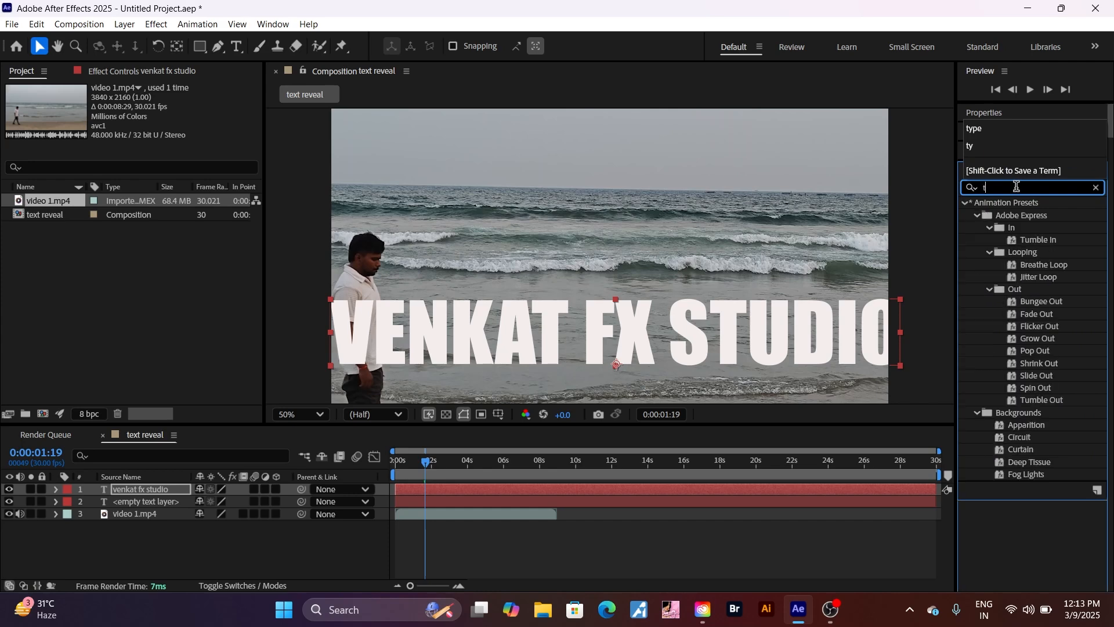
pyautogui.write('ype')
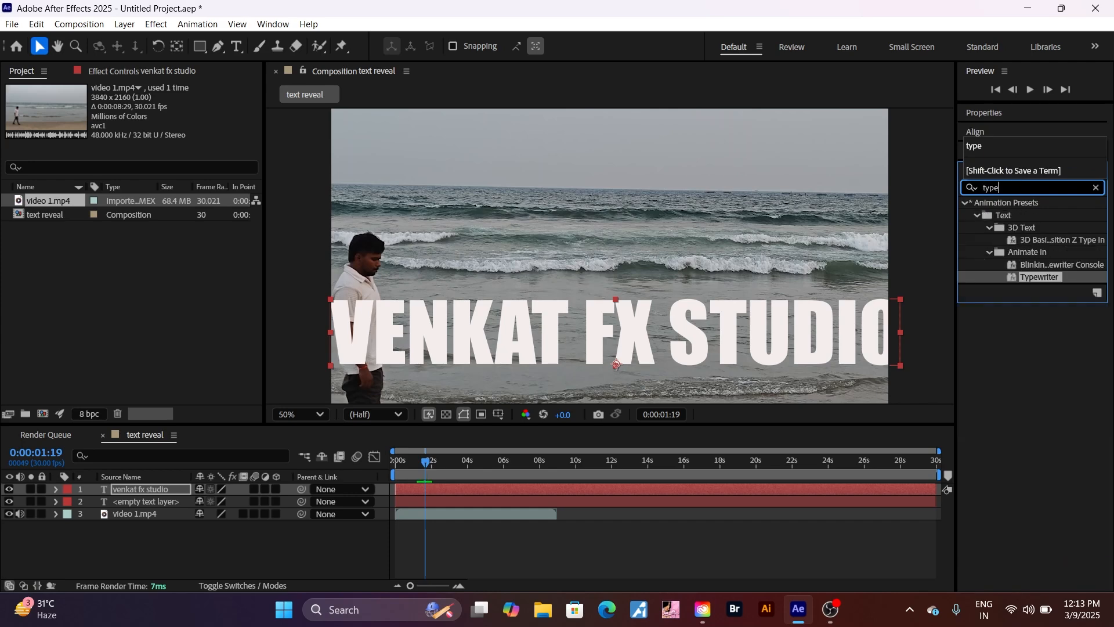
pyautogui.write('wri')
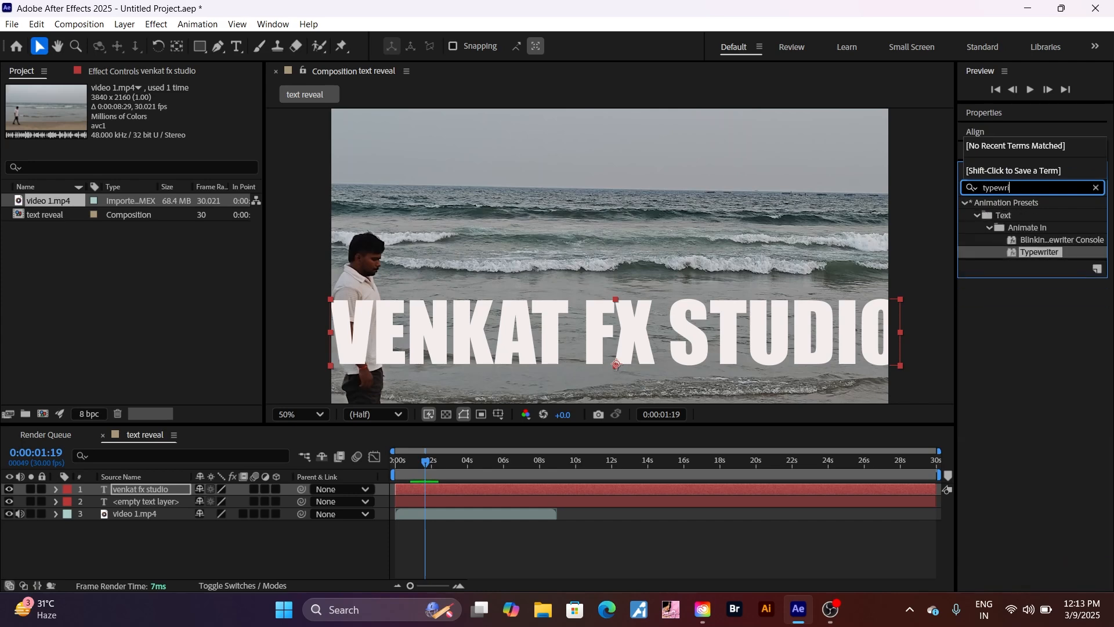
pyautogui.write('ter')
pyautogui.click(1030, 257)
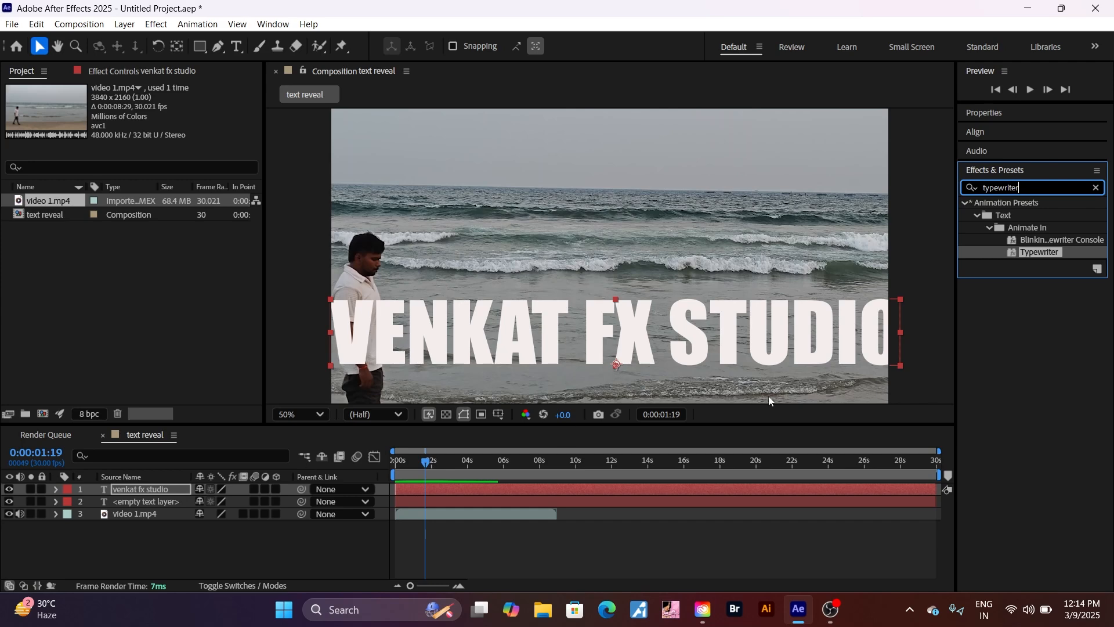
pyautogui.moveTo(1043, 254); pyautogui.dragTo(148, 490)
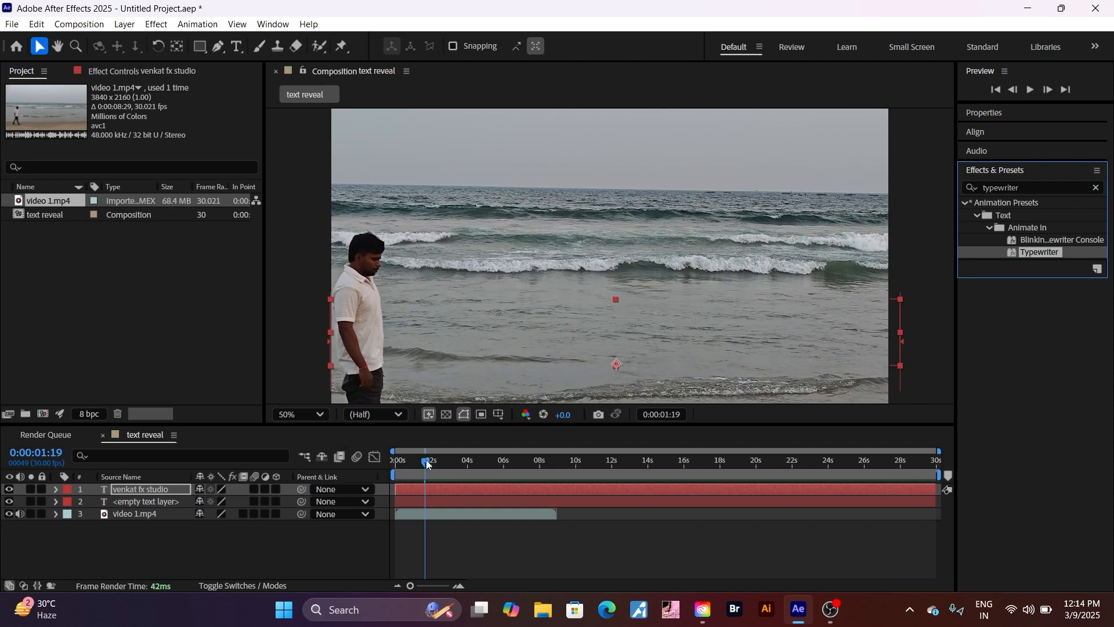
# Rewind to the start and preview the typewriter reveal
pyautogui.moveTo(428, 462); pyautogui.dragTo(383, 472)
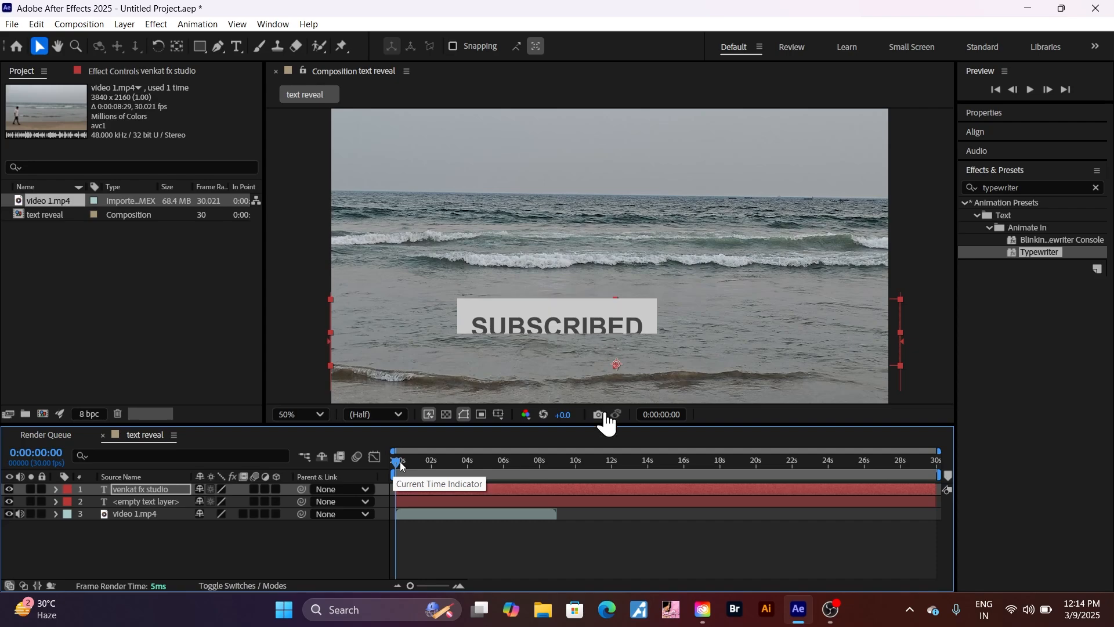
pyautogui.press('space')
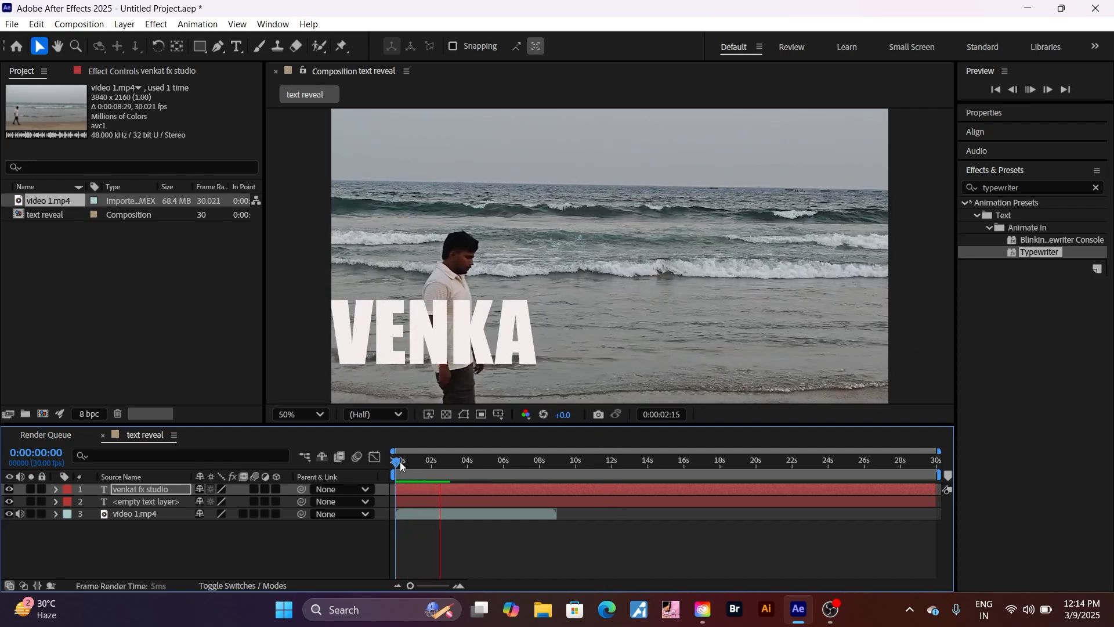
pyautogui.press('space')
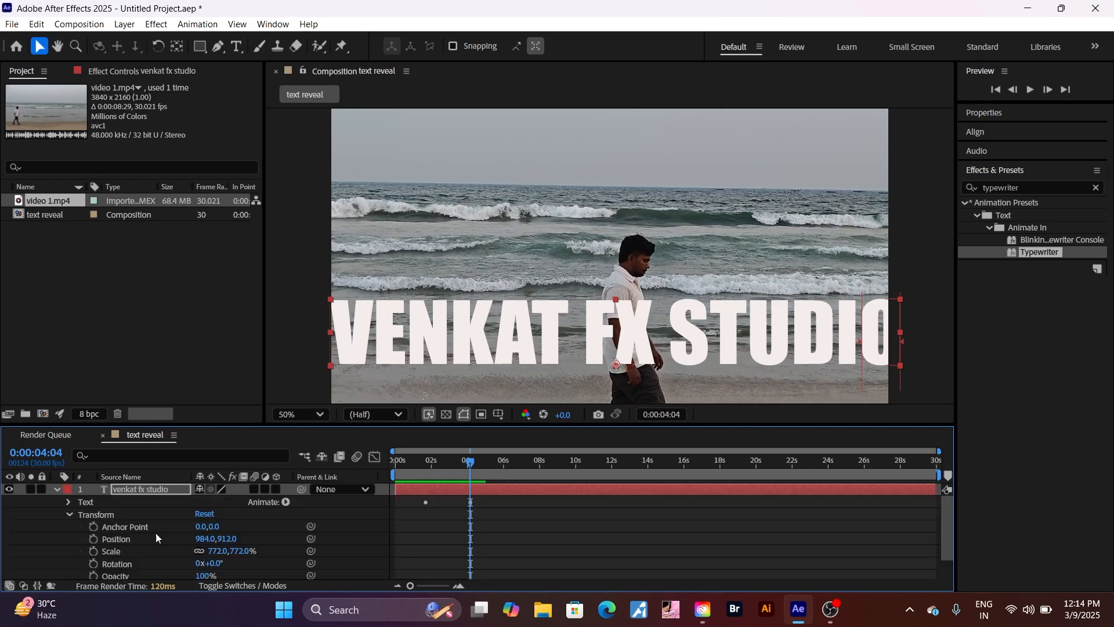
# Expand Text > Animator 1 > Range Selector 1 to expose the Start keyframes
pyautogui.scroll(-2, 355, 555)
pyautogui.scroll(2, 354, 555)
pyautogui.click(69, 503)
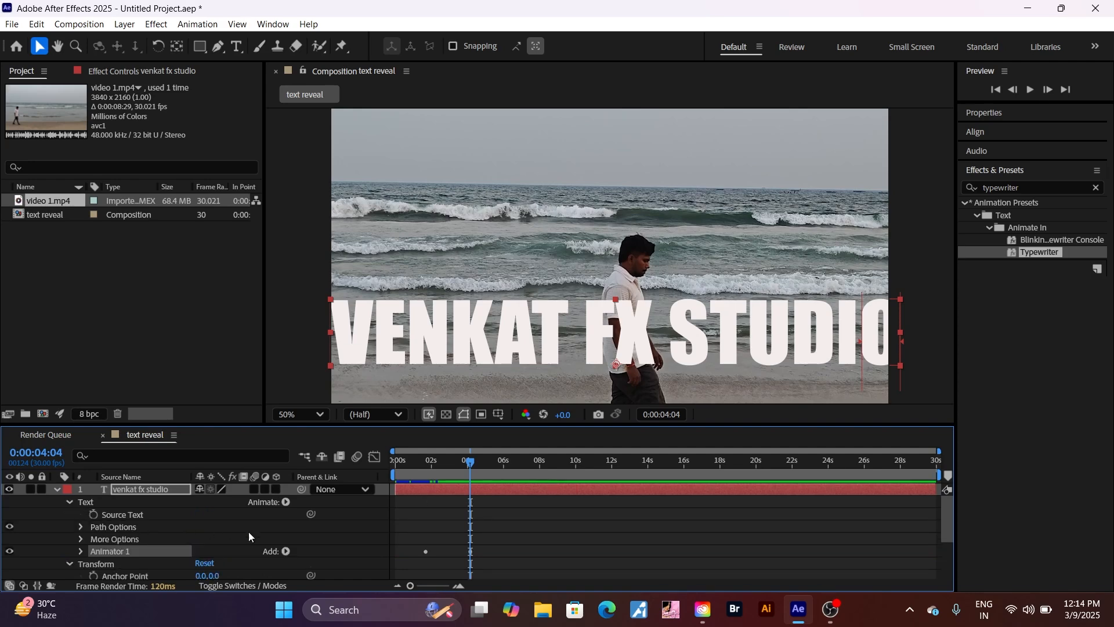
pyautogui.scroll(-1, 320, 540)
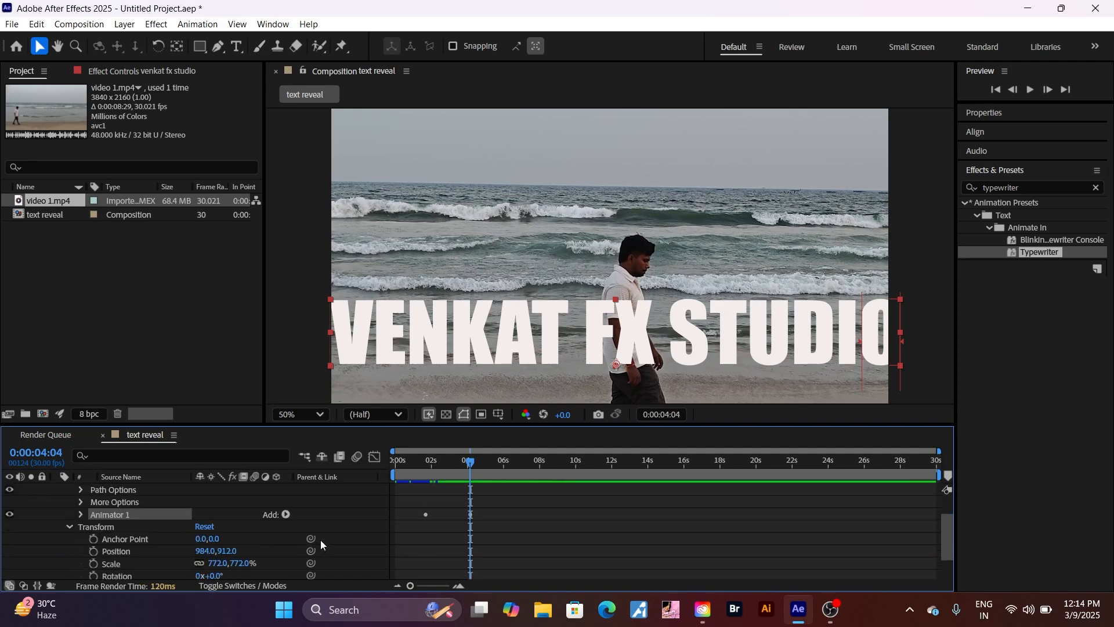
pyautogui.click(80, 515)
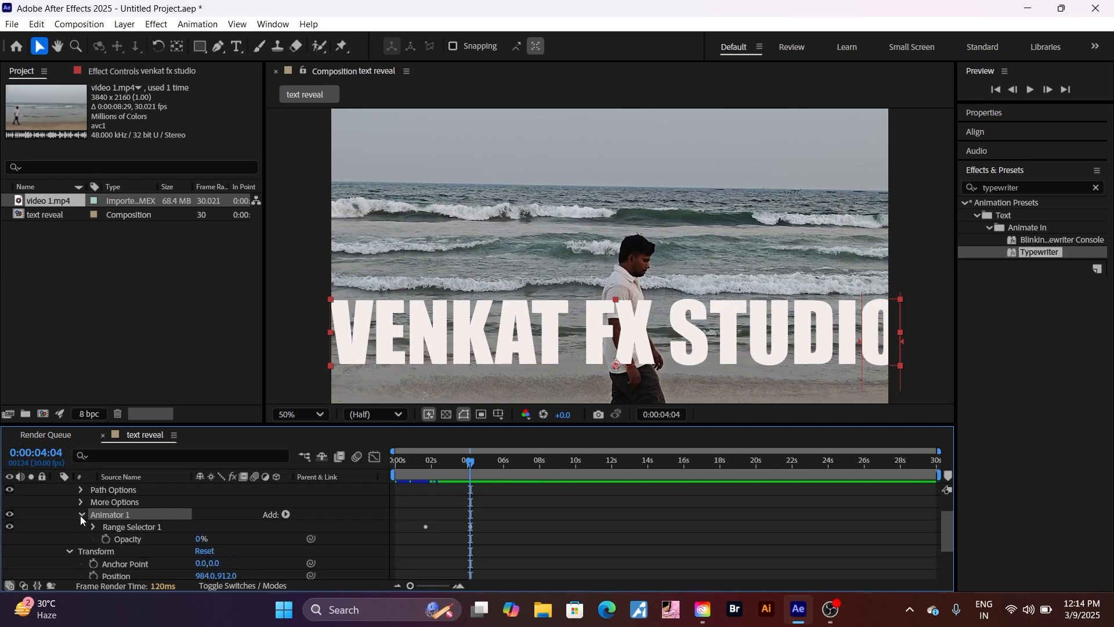
pyautogui.click(93, 527)
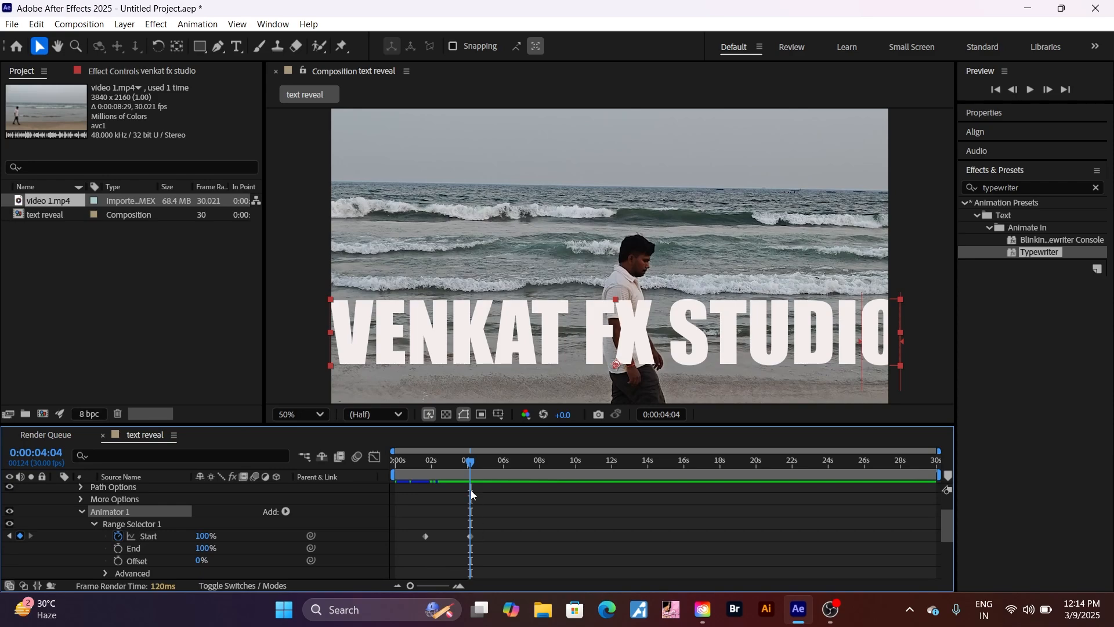
pyautogui.moveTo(470, 462); pyautogui.dragTo(544, 480)
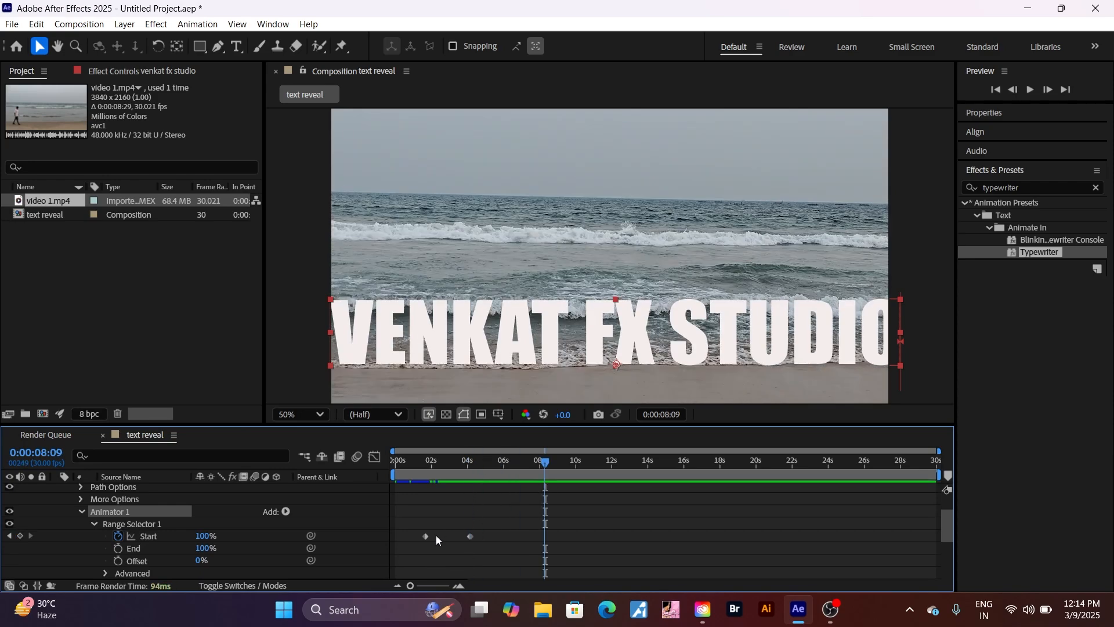
pyautogui.moveTo(426, 539)
pyautogui.moveTo(541, 461); pyautogui.dragTo(419, 491)
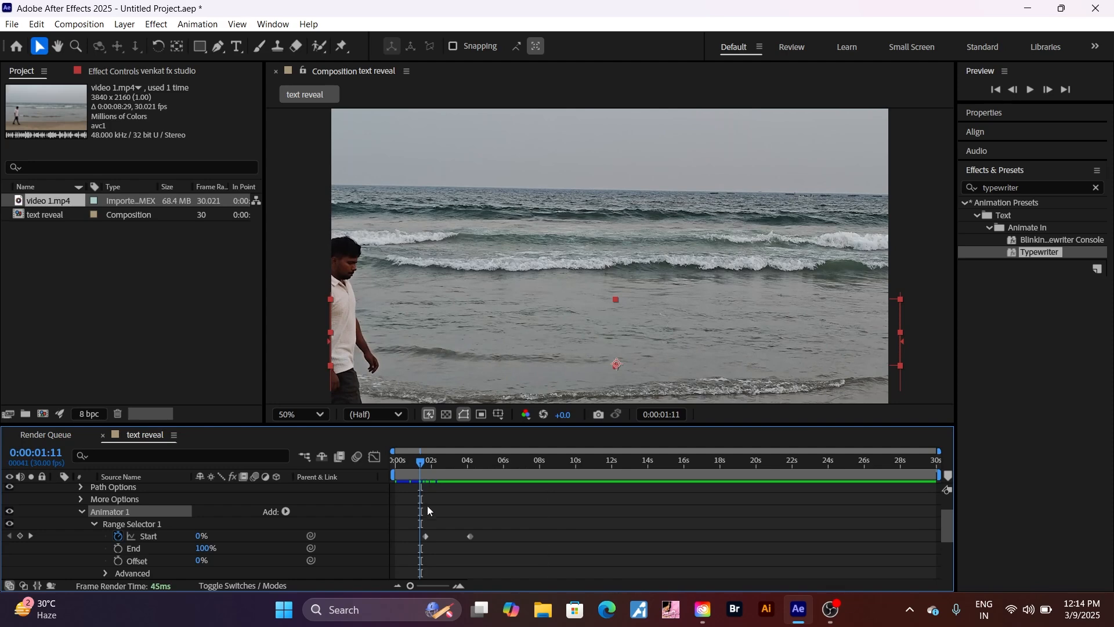
# Shift the first Start keyframe a few frames later and move the 4:04 keyframe to about 8 seconds
pyautogui.click(425, 536)
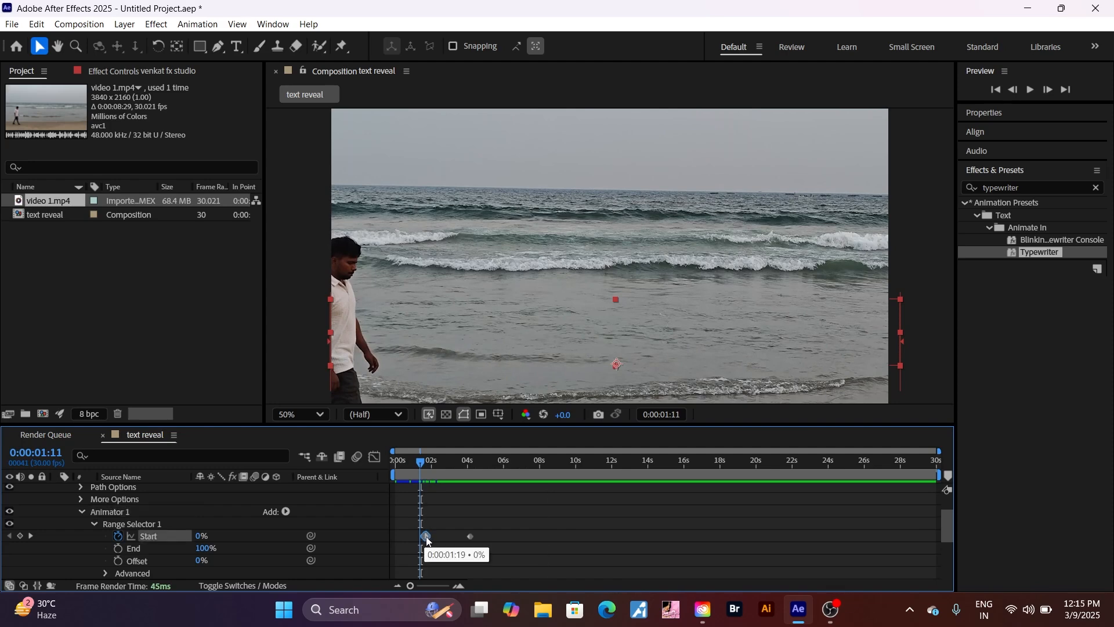
pyautogui.moveTo(426, 541); pyautogui.dragTo(430, 541)
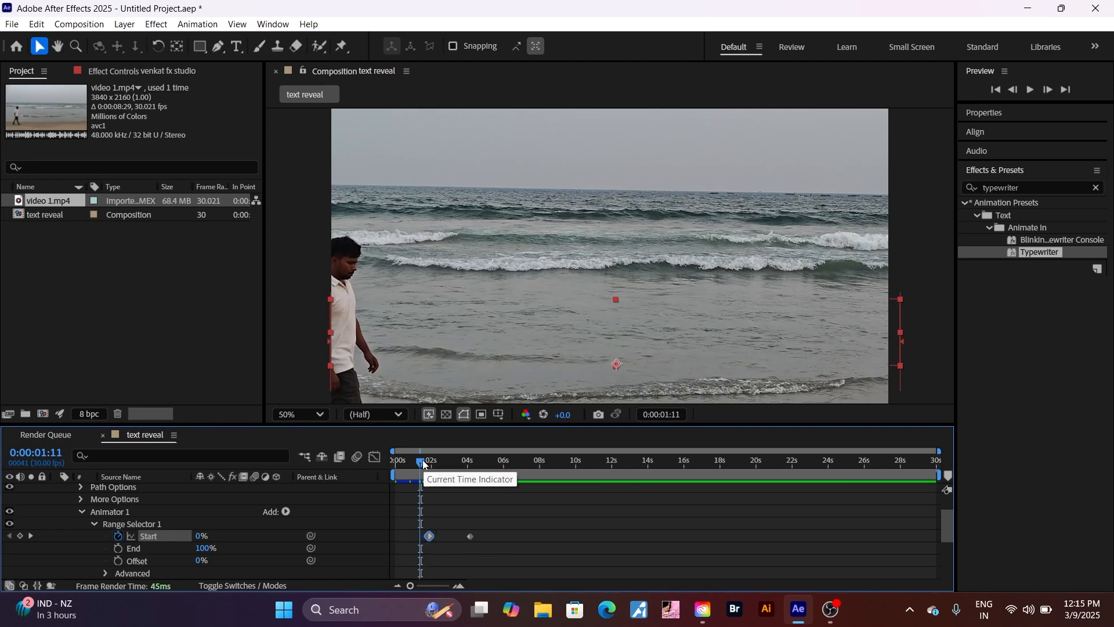
pyautogui.moveTo(422, 462)
pyautogui.mouseDown()
pyautogui.moveTo(433, 471)
pyautogui.moveTo(420, 472)
pyautogui.mouseUp()
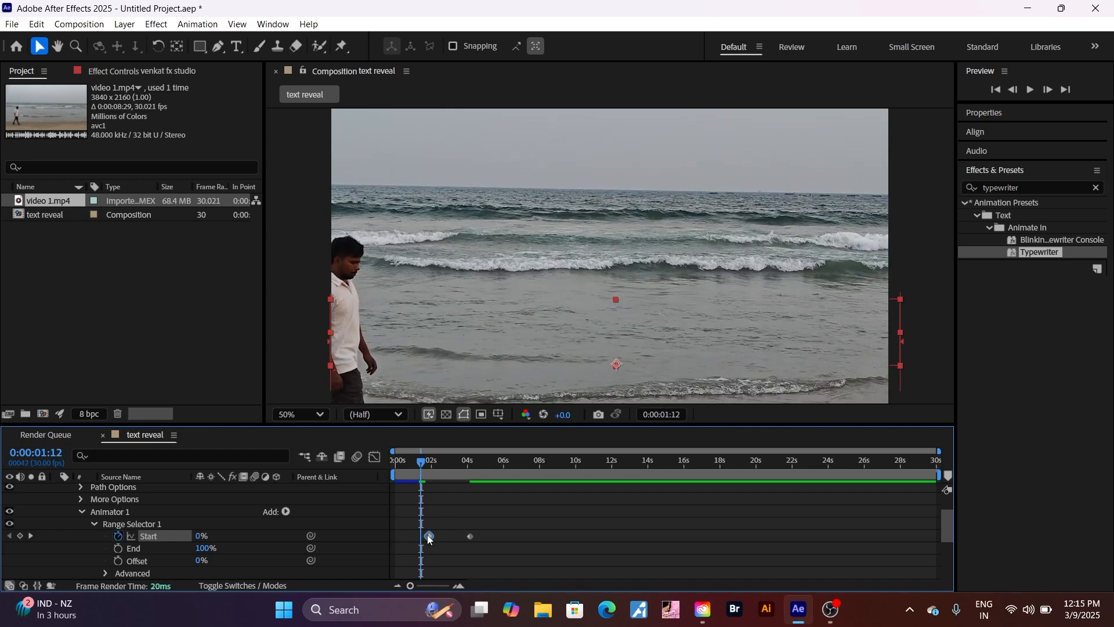
pyautogui.moveTo(427, 536)
pyautogui.moveTo(430, 536); pyautogui.dragTo(433, 536)
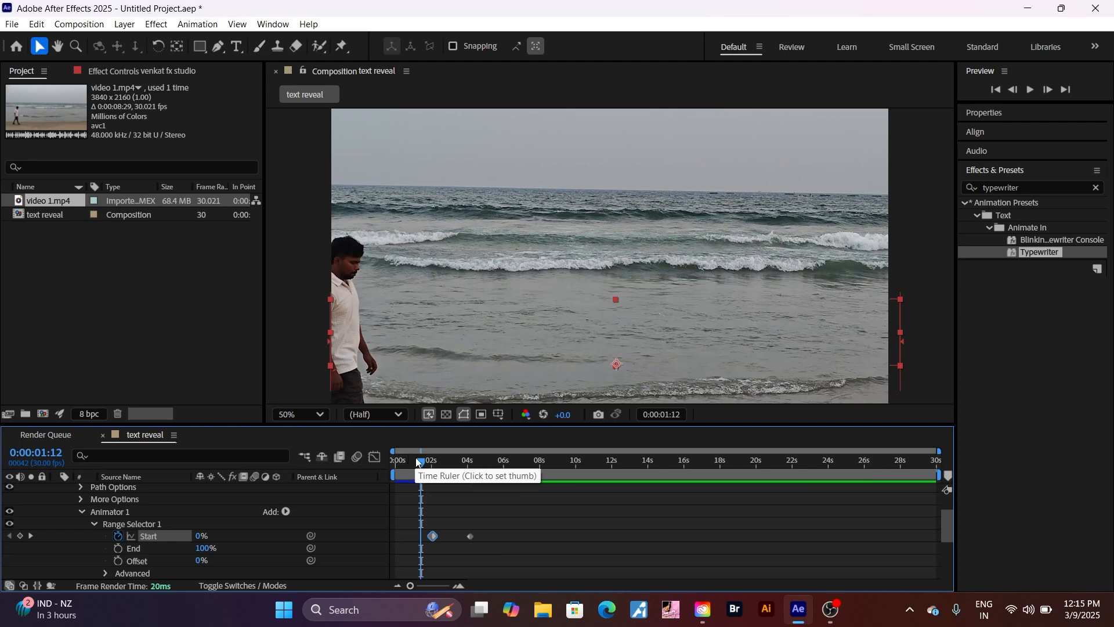
pyautogui.moveTo(418, 462); pyautogui.dragTo(437, 468)
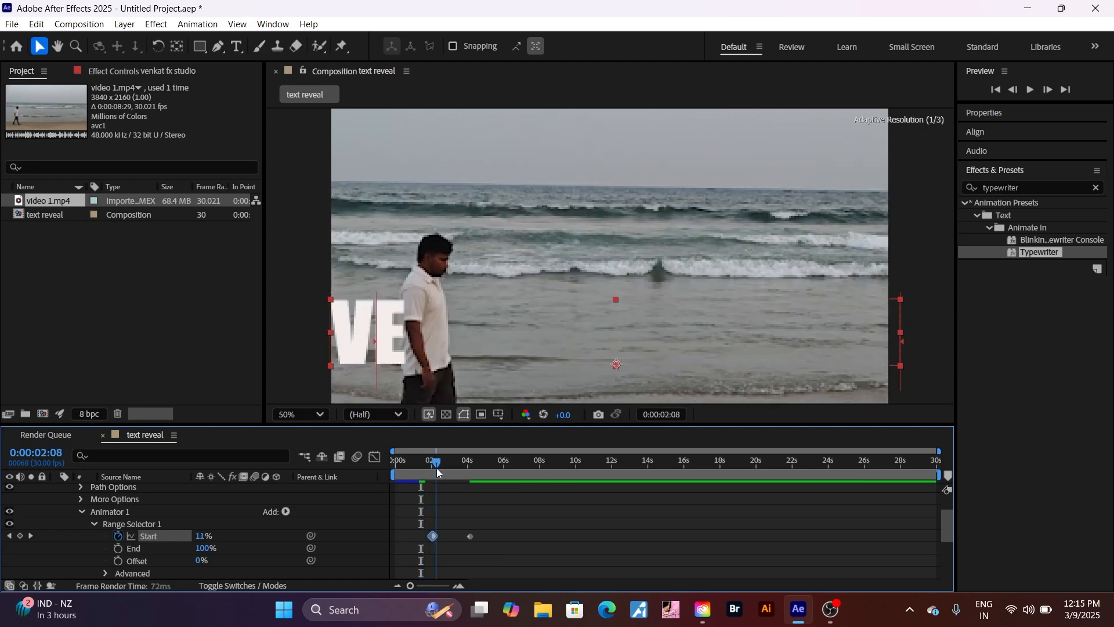
pyautogui.click(470, 536)
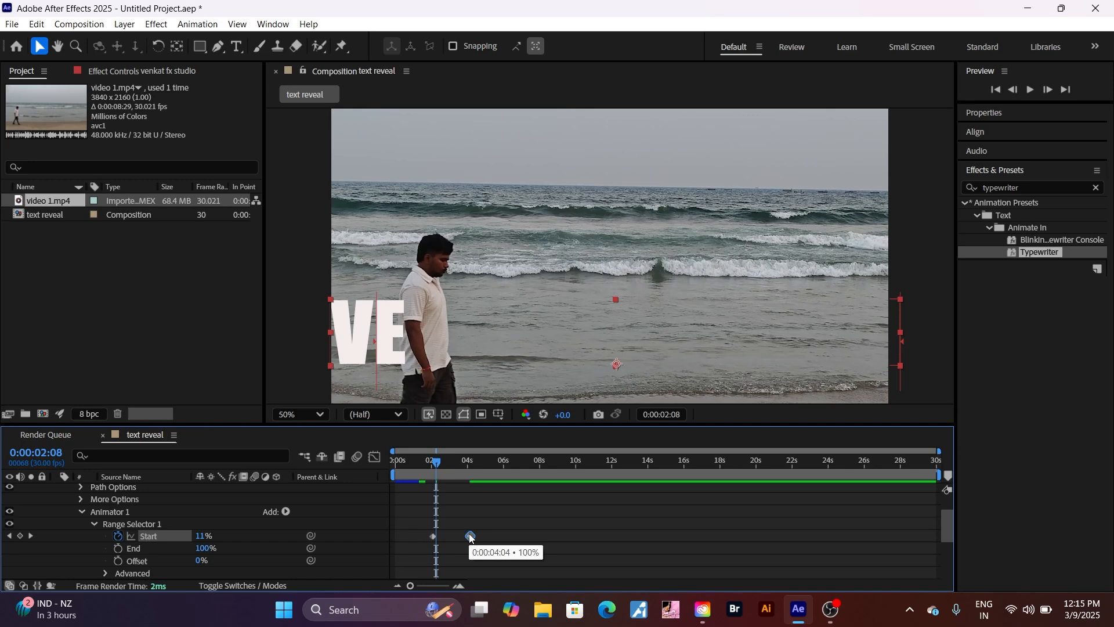
pyautogui.moveTo(470, 536); pyautogui.dragTo(546, 542)
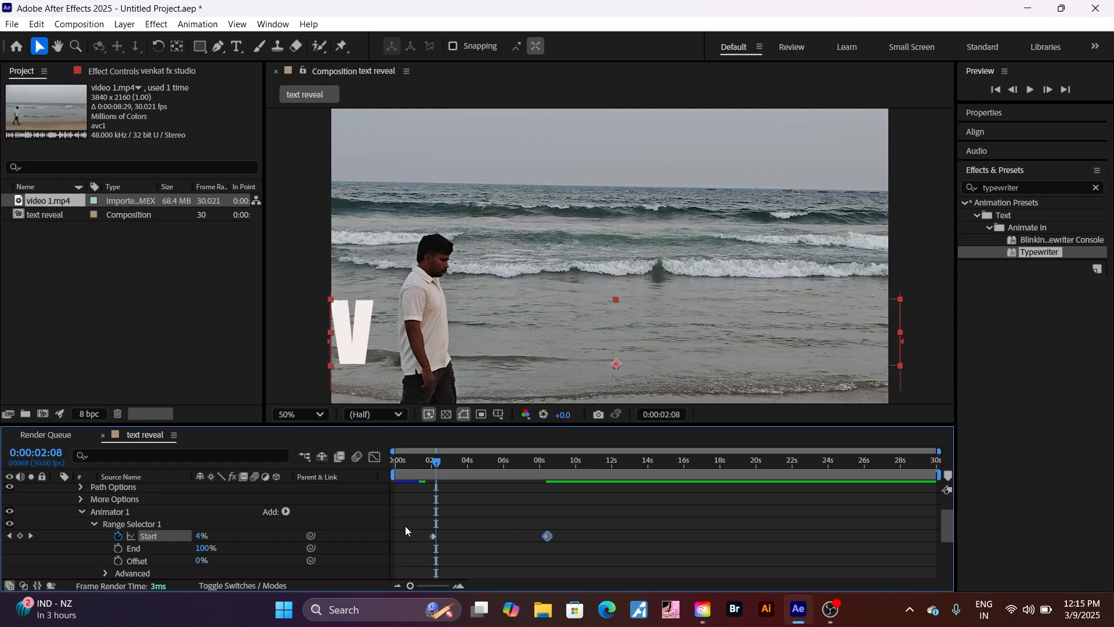
# After previewing, pull the ending Start keyframe back to about 0:00:05:27 and rewind
pyautogui.press('space')
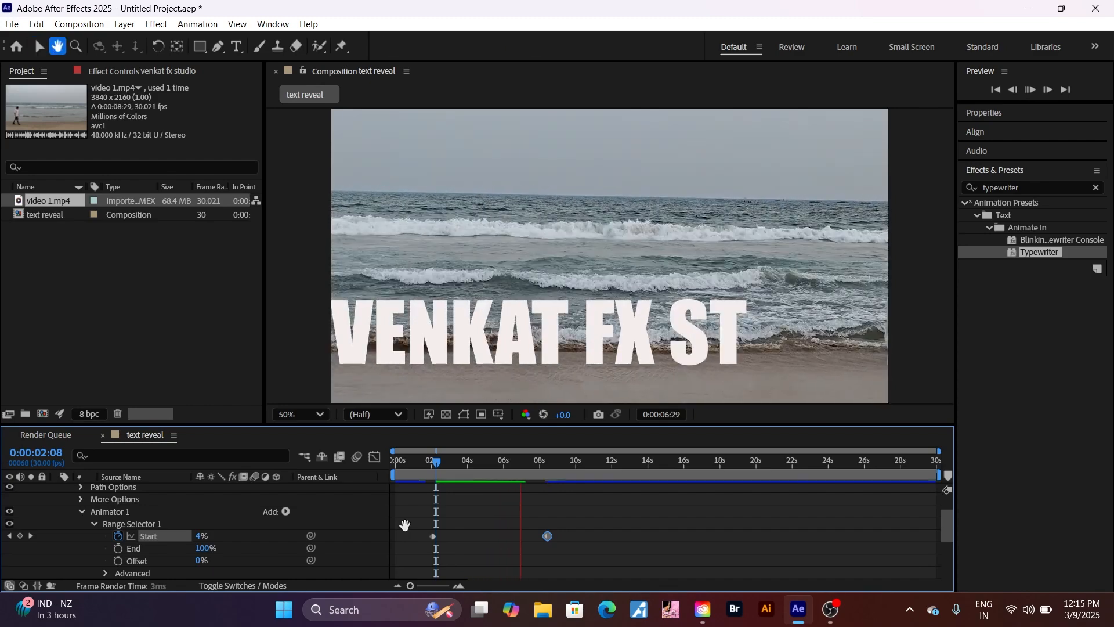
pyautogui.press('space')
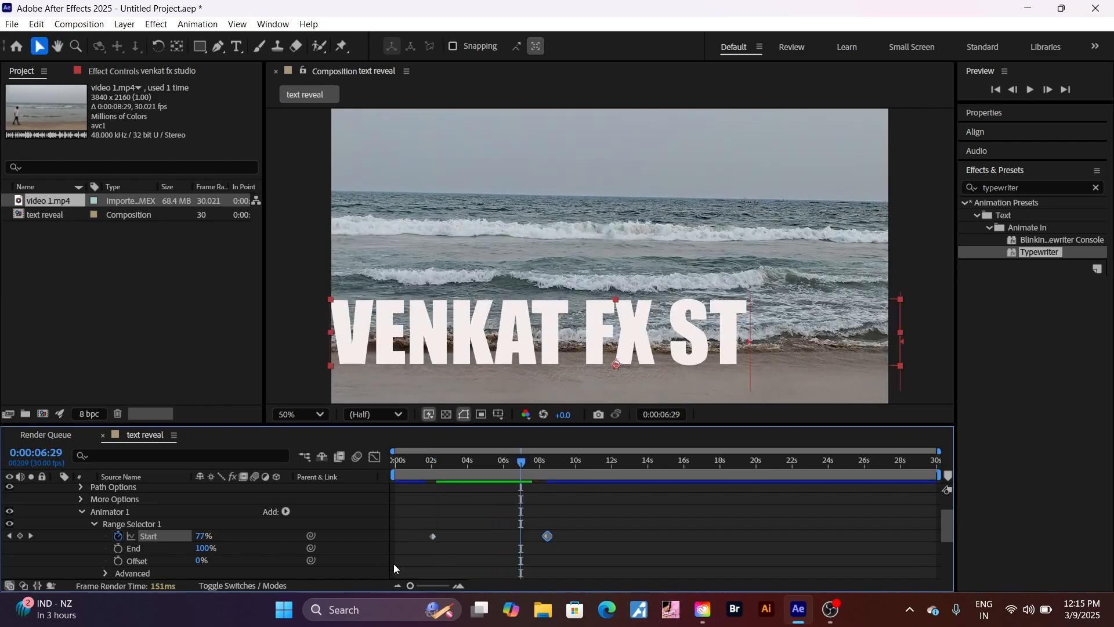
pyautogui.moveTo(547, 539)
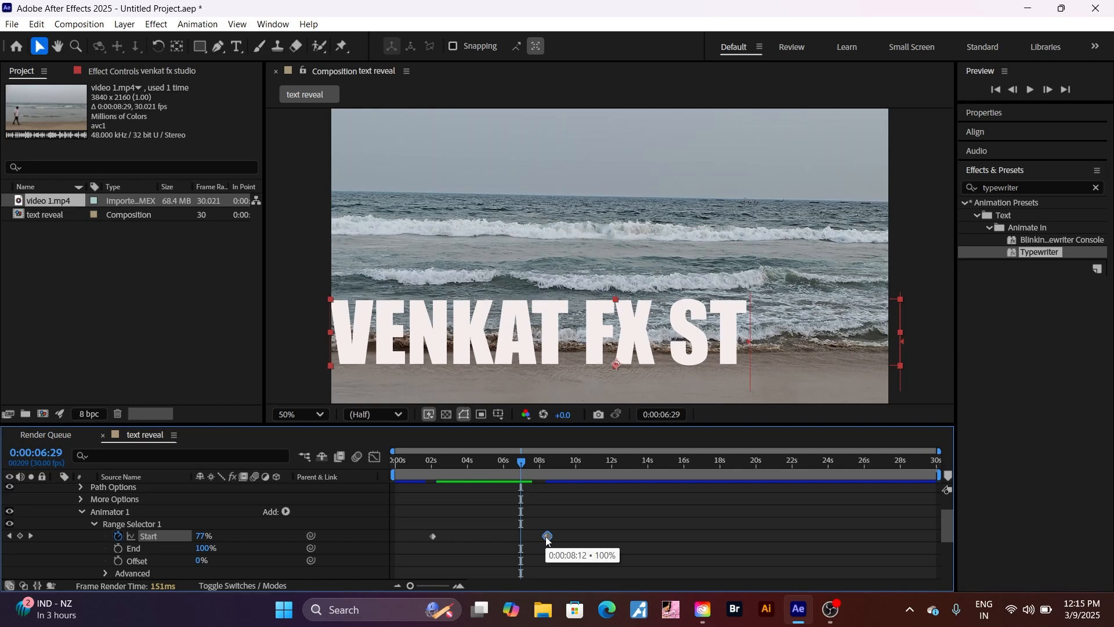
pyautogui.moveTo(547, 538); pyautogui.dragTo(532, 541)
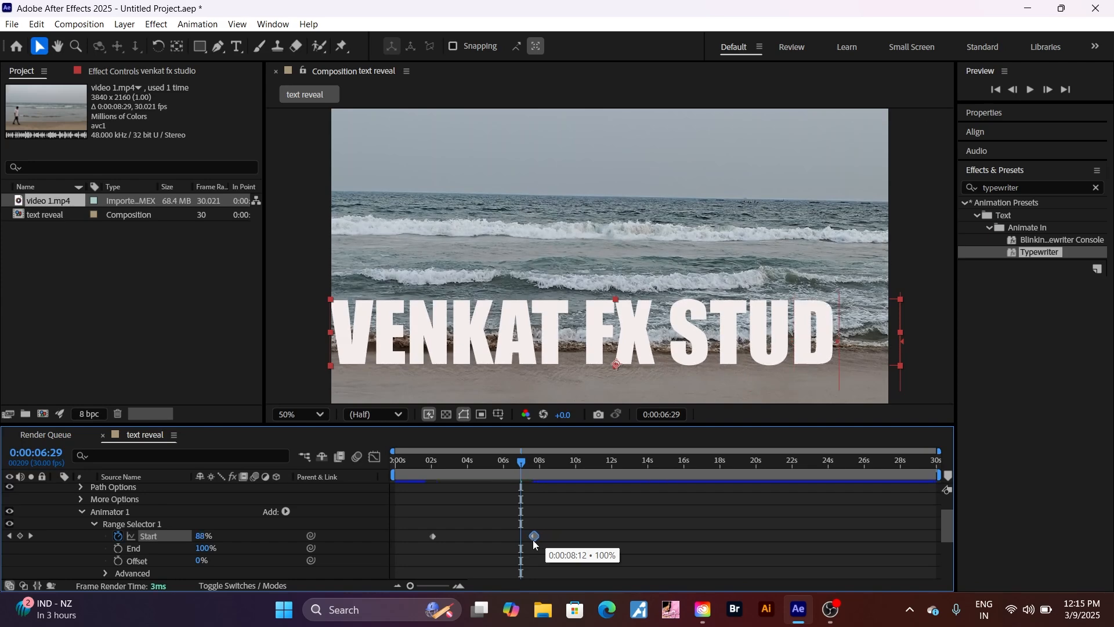
pyautogui.moveTo(531, 540); pyautogui.dragTo(518, 541)
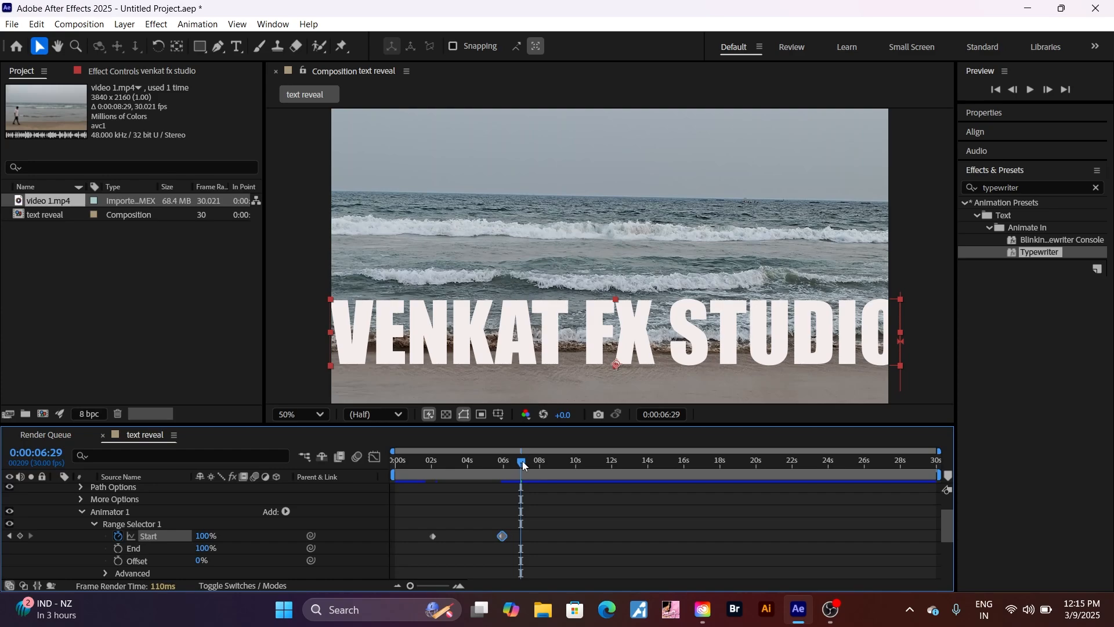
pyautogui.moveTo(523, 464); pyautogui.dragTo(387, 492)
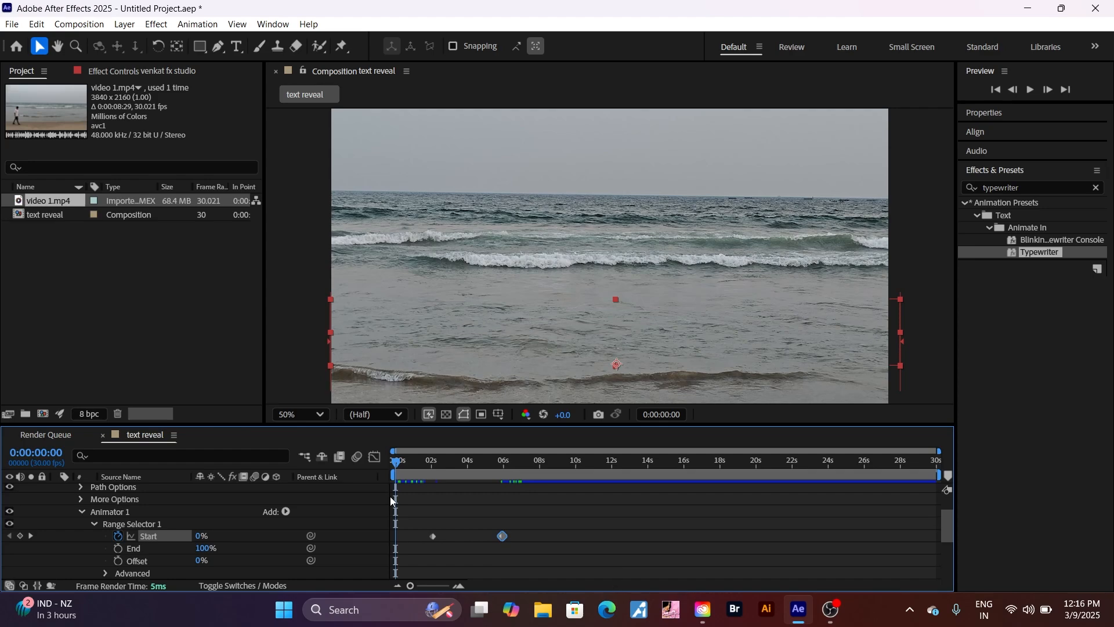
# Preview, nudge the ending Start keyframe later to 0:00:06:10, then return to frame 0
pyautogui.press('space')
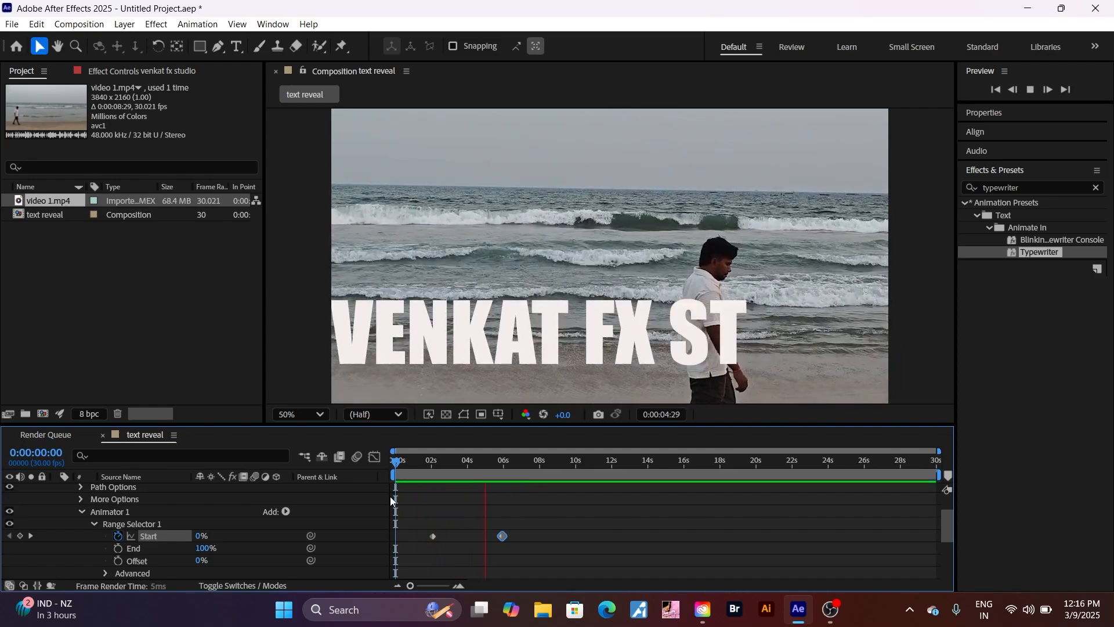
pyautogui.press('space')
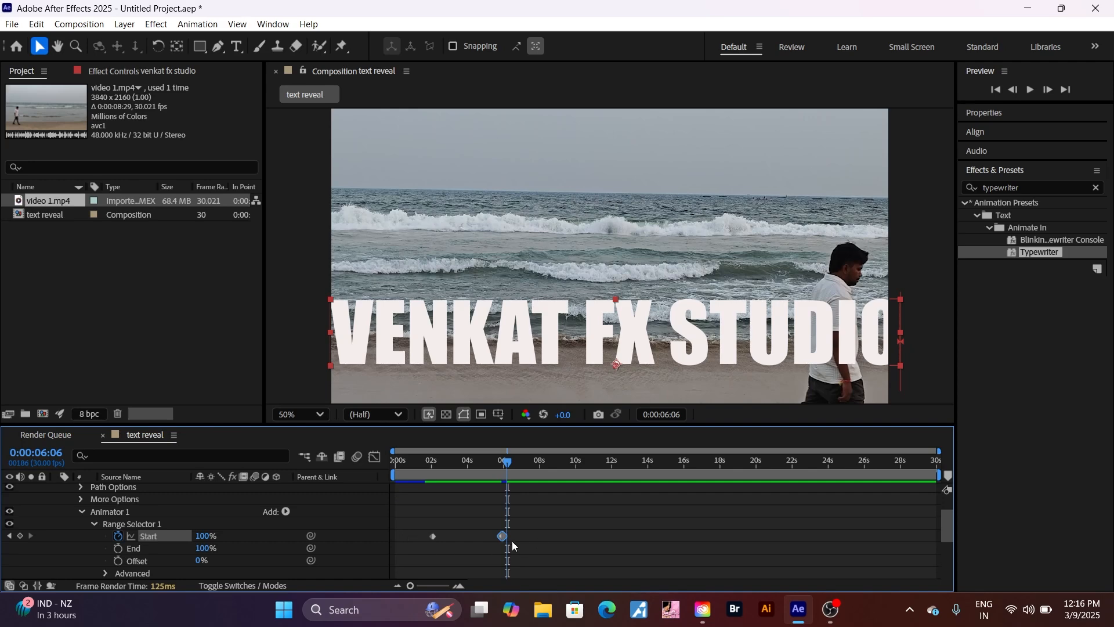
pyautogui.moveTo(502, 536); pyautogui.dragTo(506, 539)
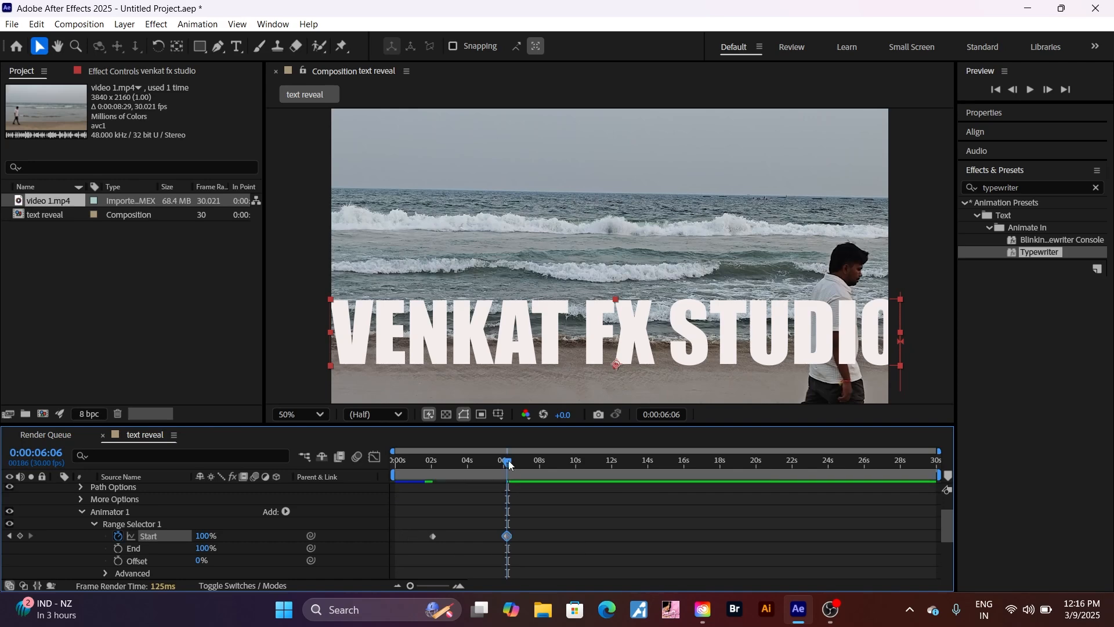
pyautogui.moveTo(508, 460); pyautogui.dragTo(487, 474)
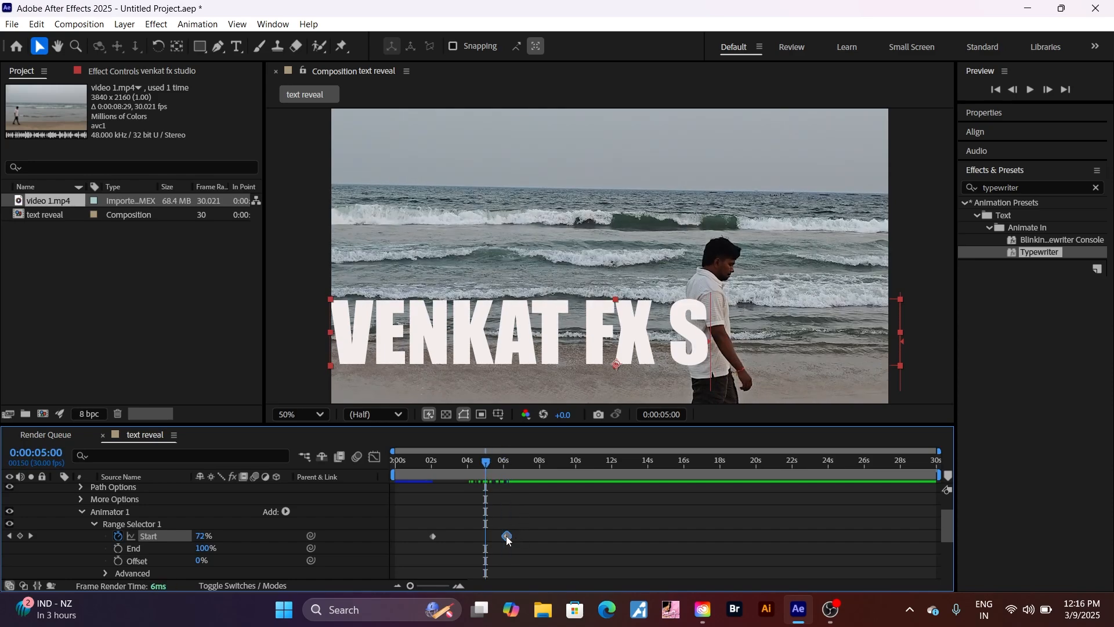
pyautogui.moveTo(506, 536)
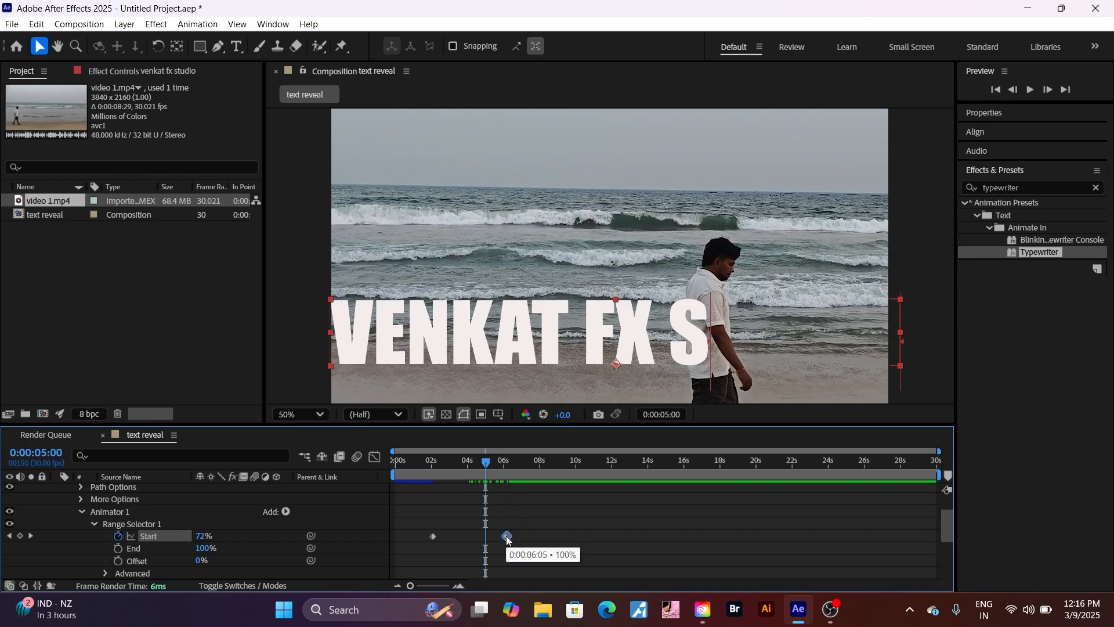
pyautogui.moveTo(506, 537); pyautogui.dragTo(511, 537)
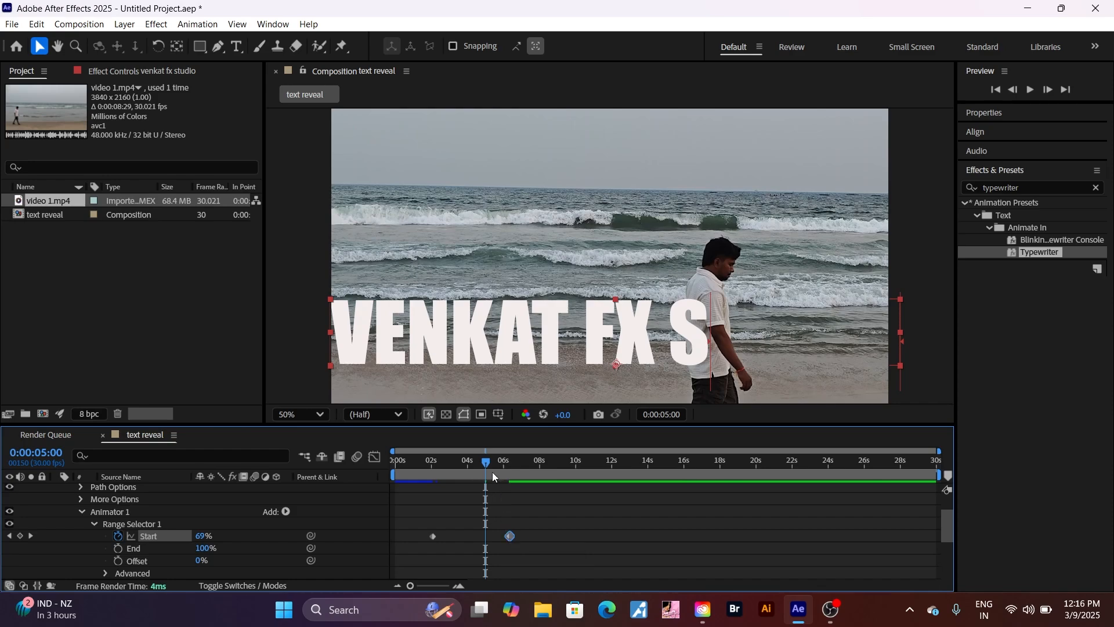
pyautogui.moveTo(486, 461); pyautogui.dragTo(370, 481)
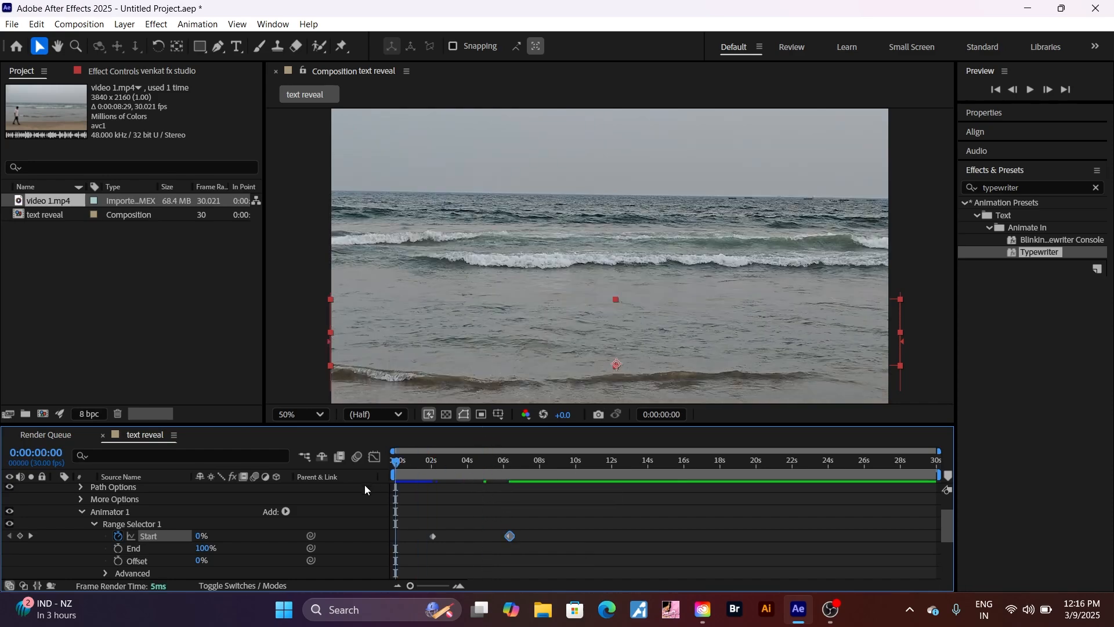
# Preview the reveal, then move the ending Start keyframe later to 0:00:06:16
pyautogui.press('space')
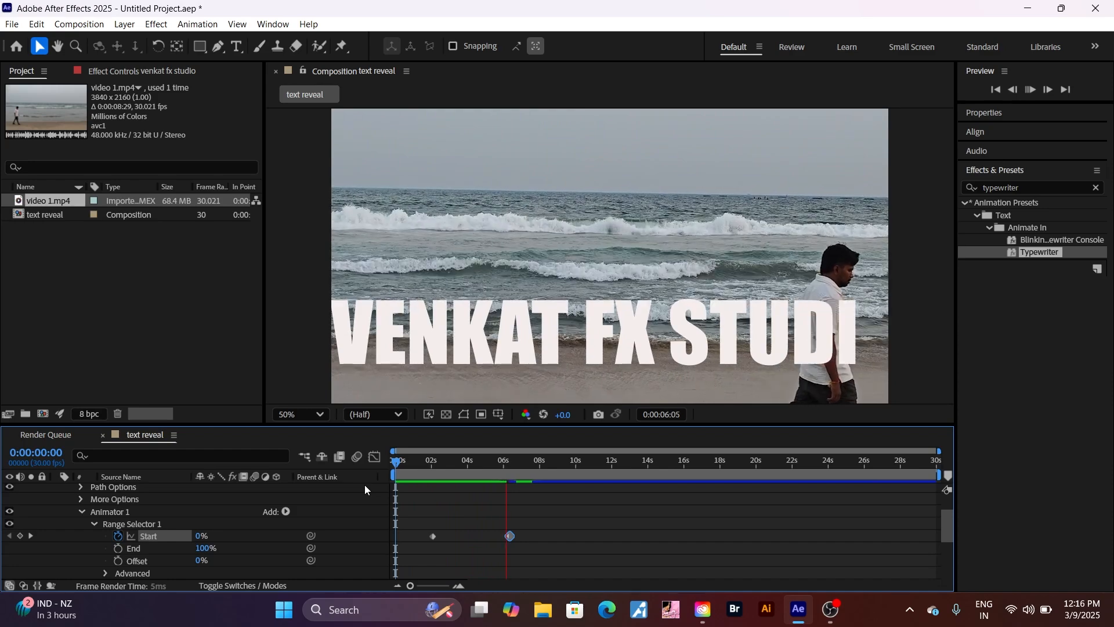
pyautogui.press('space')
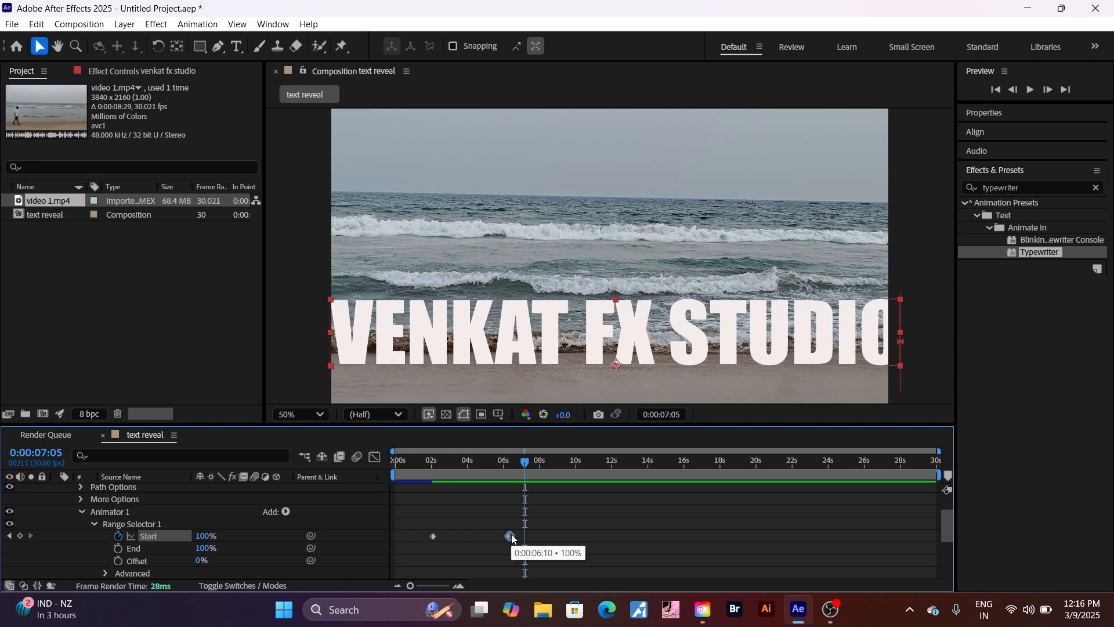
pyautogui.moveTo(512, 538); pyautogui.dragTo(517, 539)
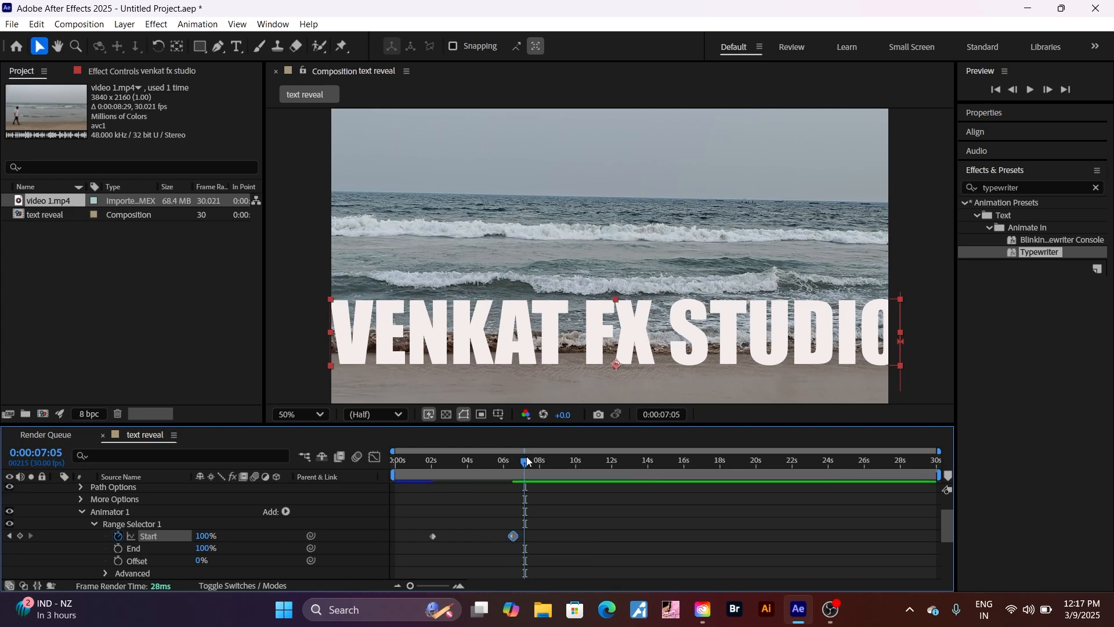
pyautogui.moveTo(521, 460); pyautogui.dragTo(384, 482)
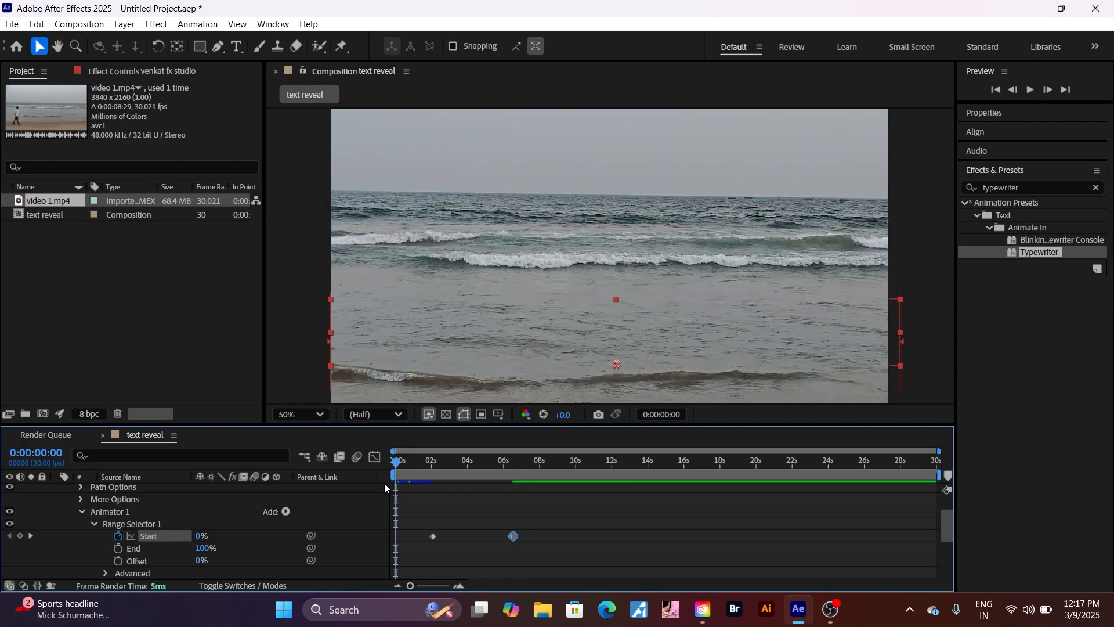
# Preview the revised reveal and shift the ending Start keyframe later to about 0:00:06:20
pyautogui.press('space')
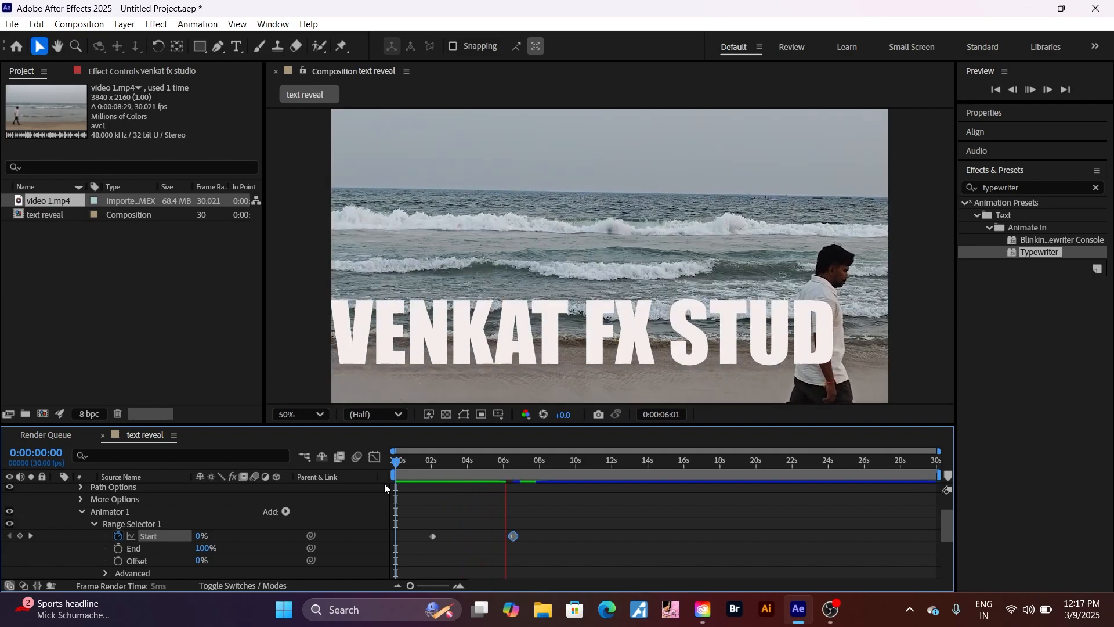
pyautogui.press('space')
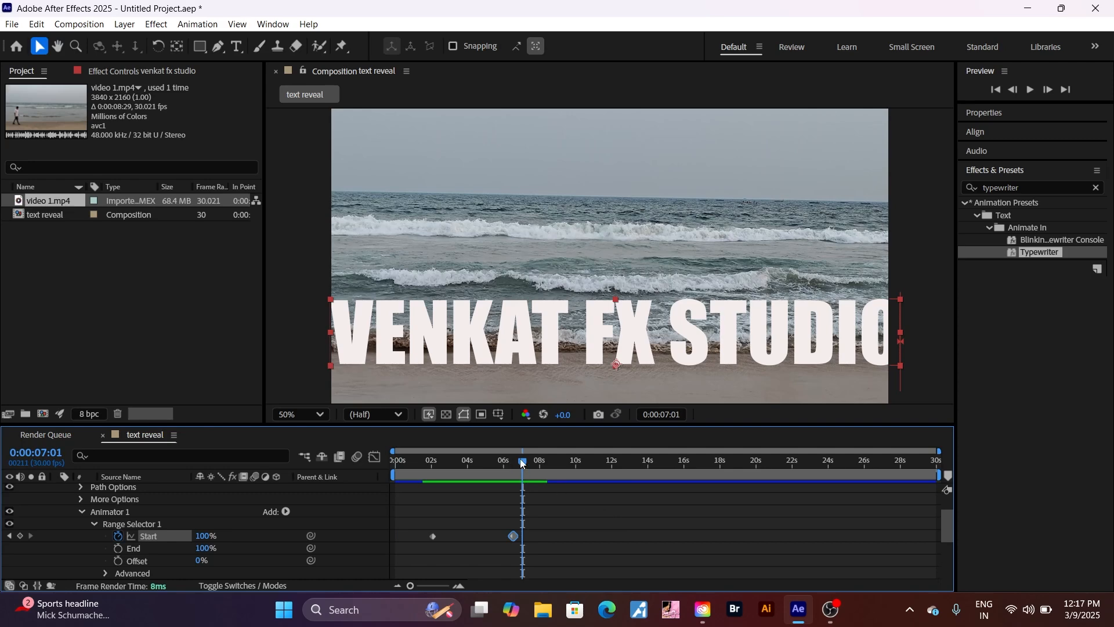
pyautogui.moveTo(524, 461); pyautogui.dragTo(539, 461)
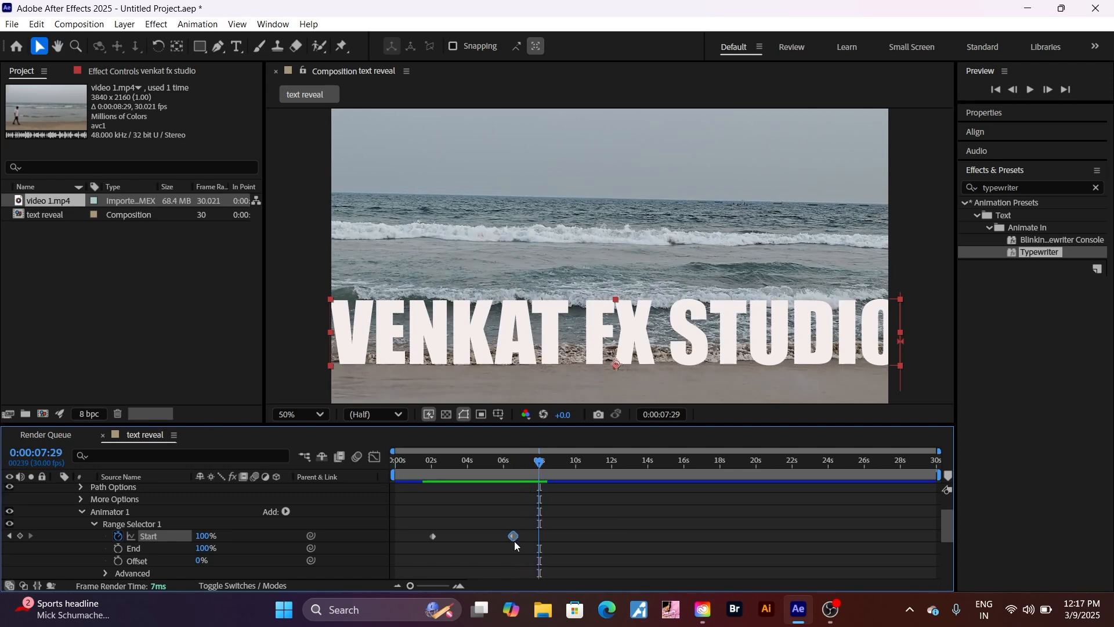
pyautogui.moveTo(513, 539)
pyautogui.moveTo(513, 537); pyautogui.dragTo(516, 536)
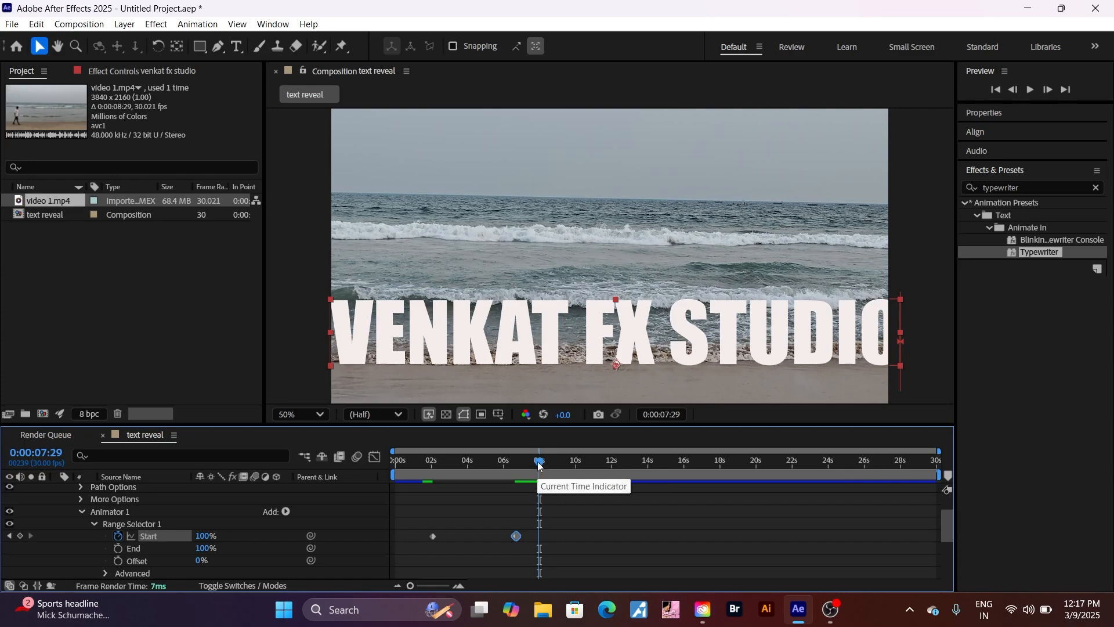
pyautogui.moveTo(539, 469); pyautogui.dragTo(368, 468)
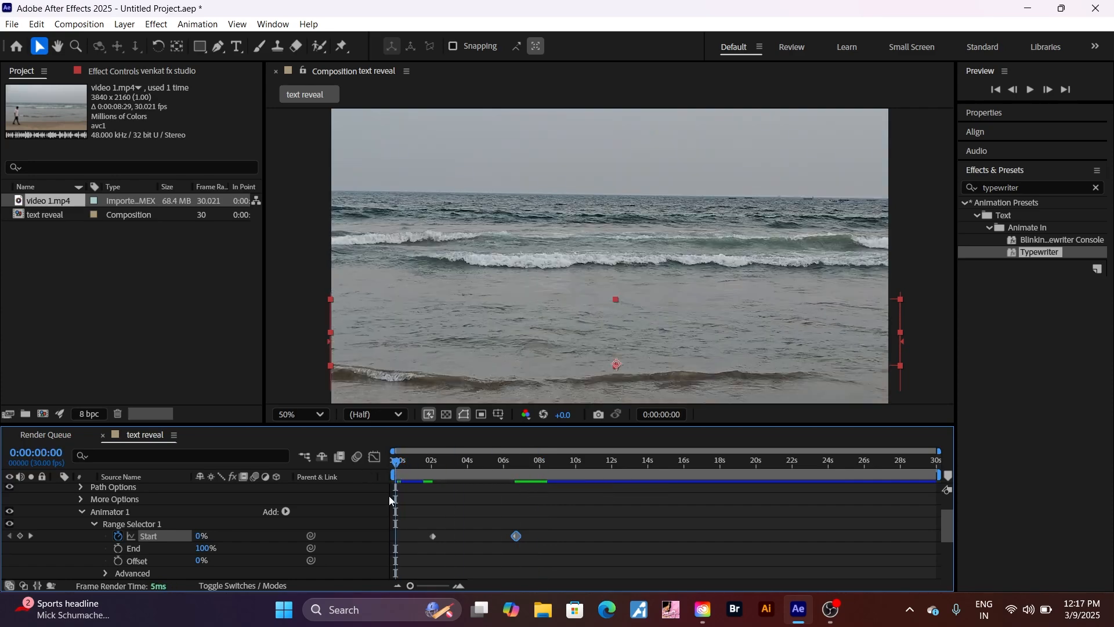
# Preview again and nudge the ending Start keyframe to about 0:00:06:25
pyautogui.press('space')
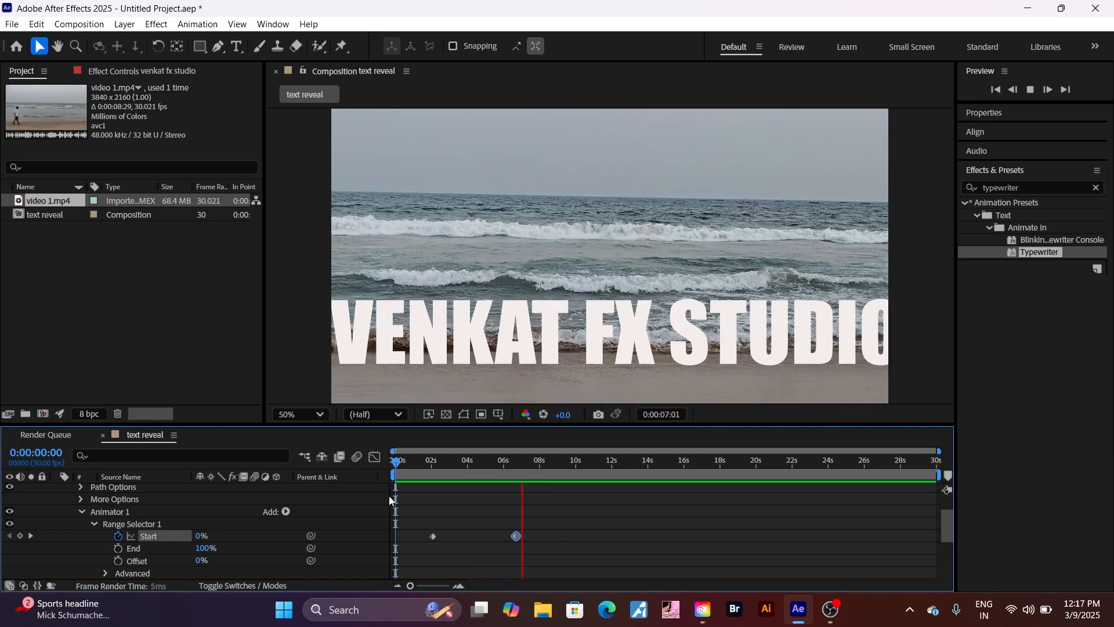
pyautogui.press('space')
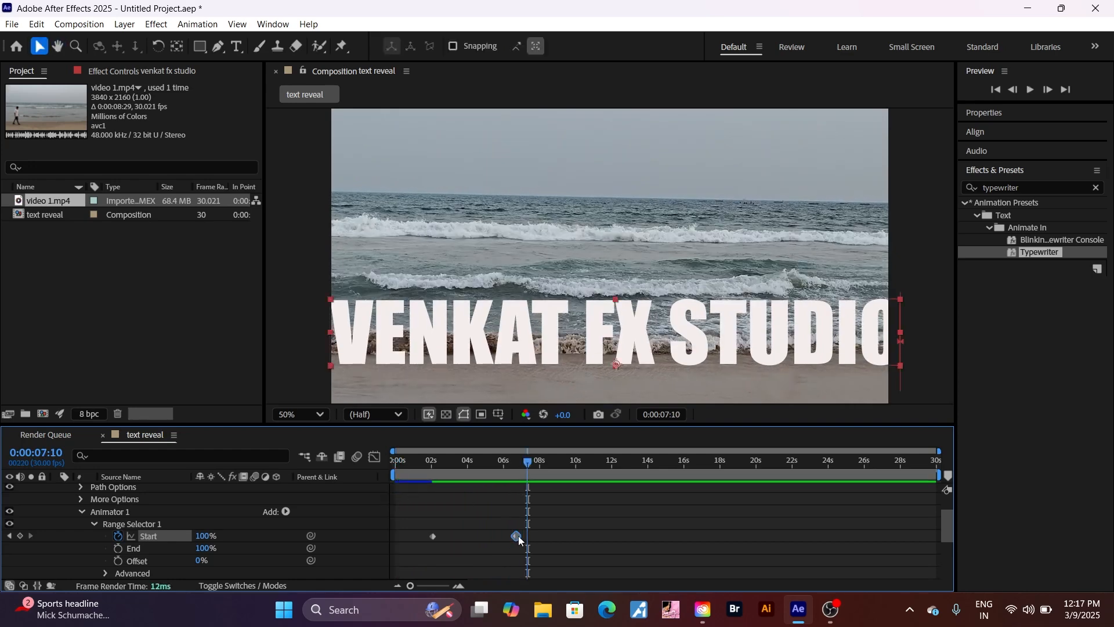
pyautogui.moveTo(517, 535)
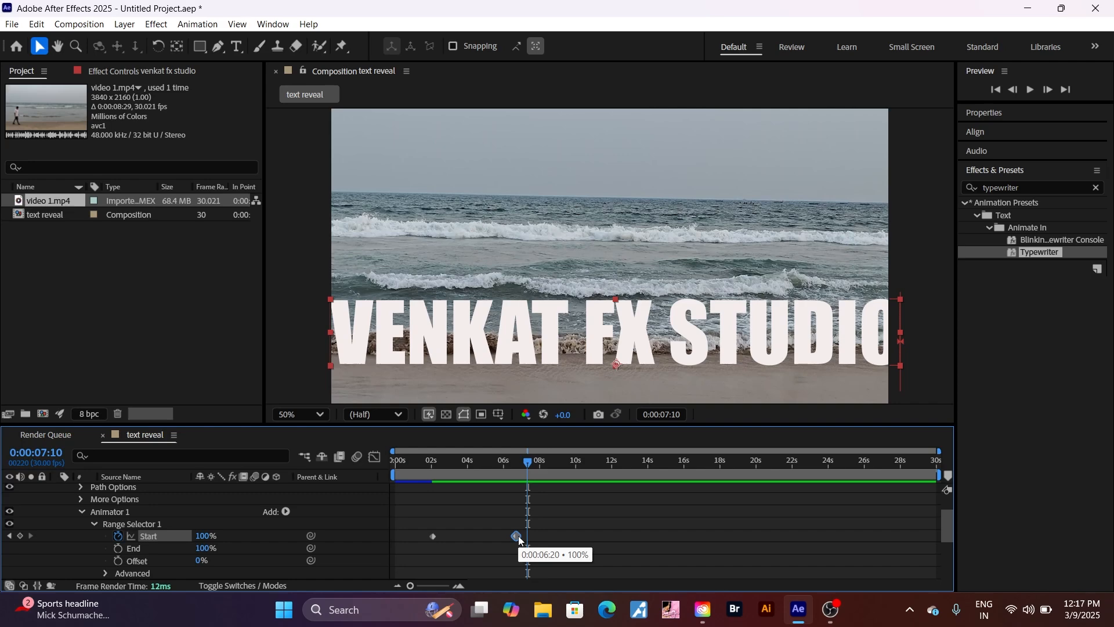
pyautogui.moveTo(519, 535); pyautogui.dragTo(520, 536)
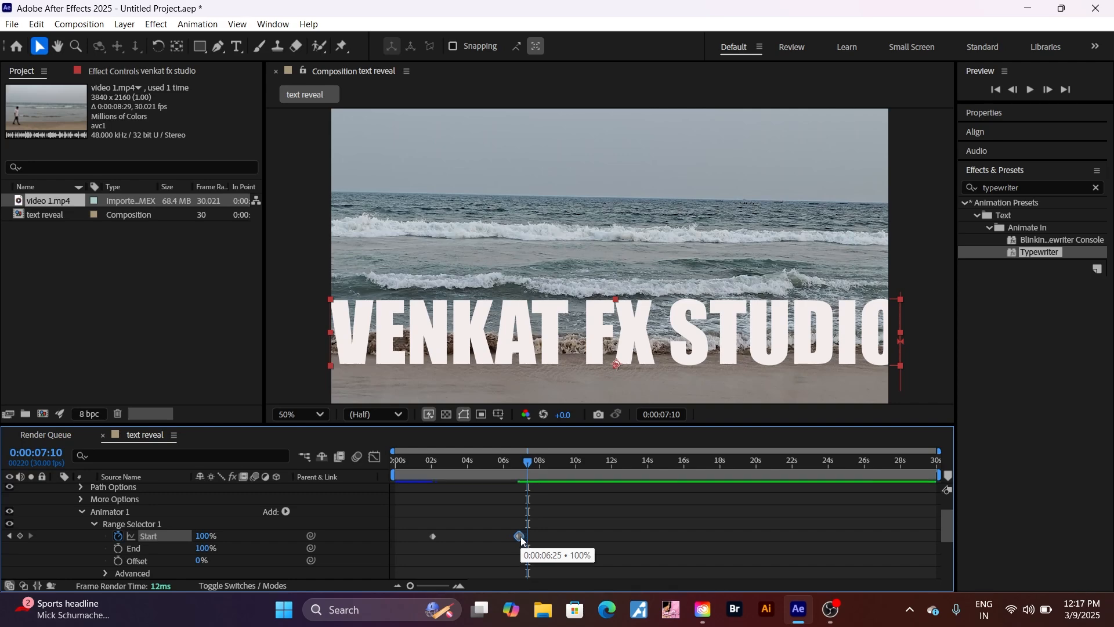
pyautogui.moveTo(527, 465); pyautogui.dragTo(360, 494)
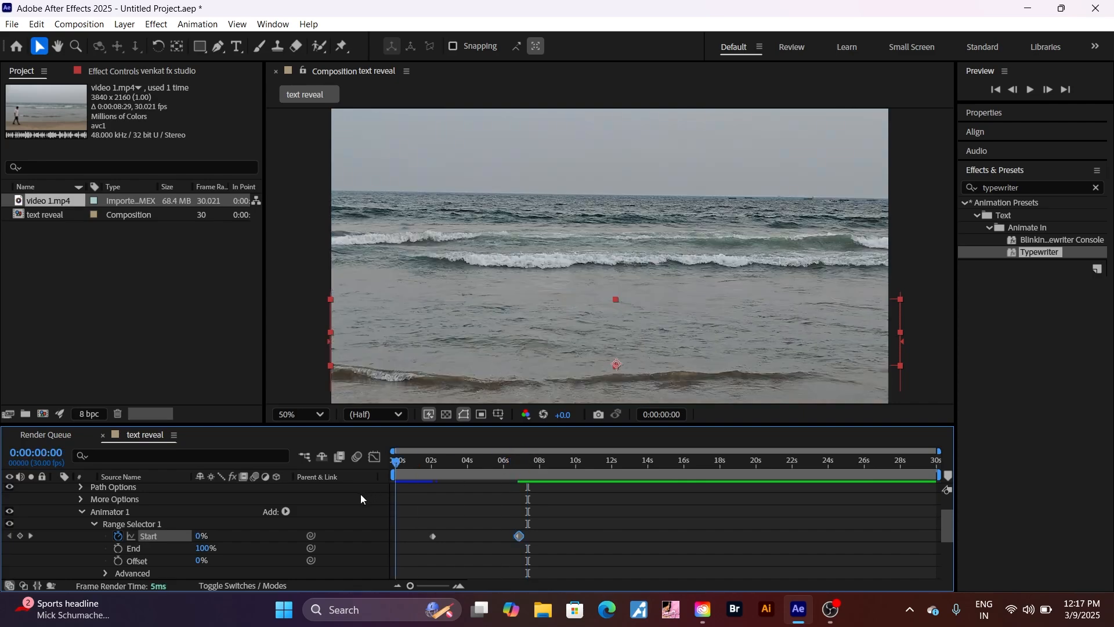
pyautogui.press('space')
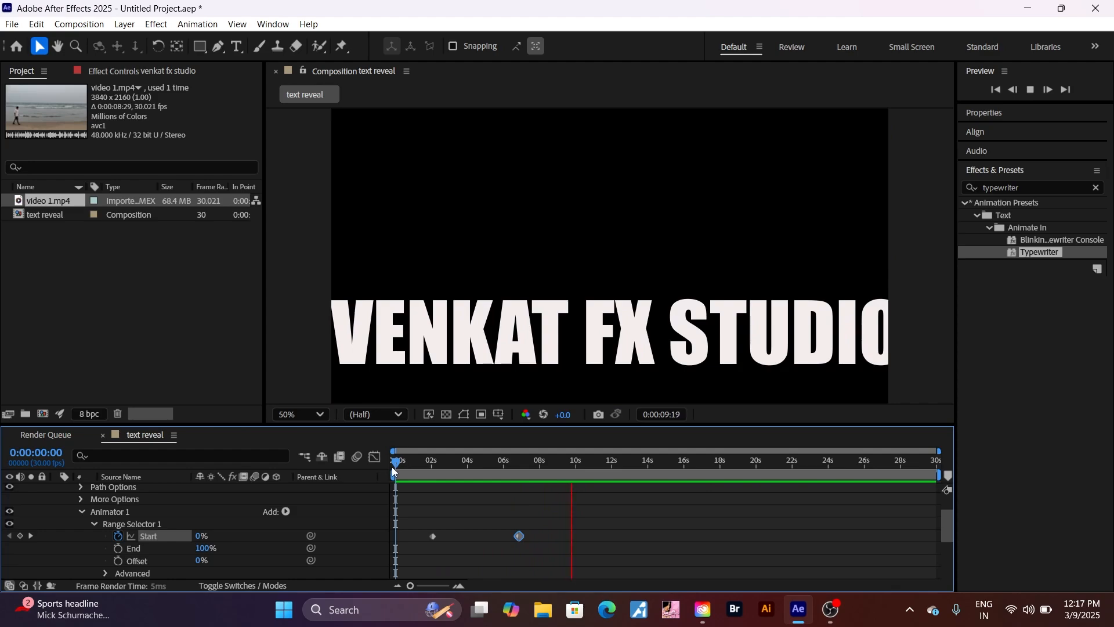
pyautogui.moveTo(393, 461)
pyautogui.mouseDown()
pyautogui.moveTo(520, 477)
pyautogui.moveTo(388, 476)
pyautogui.mouseUp()
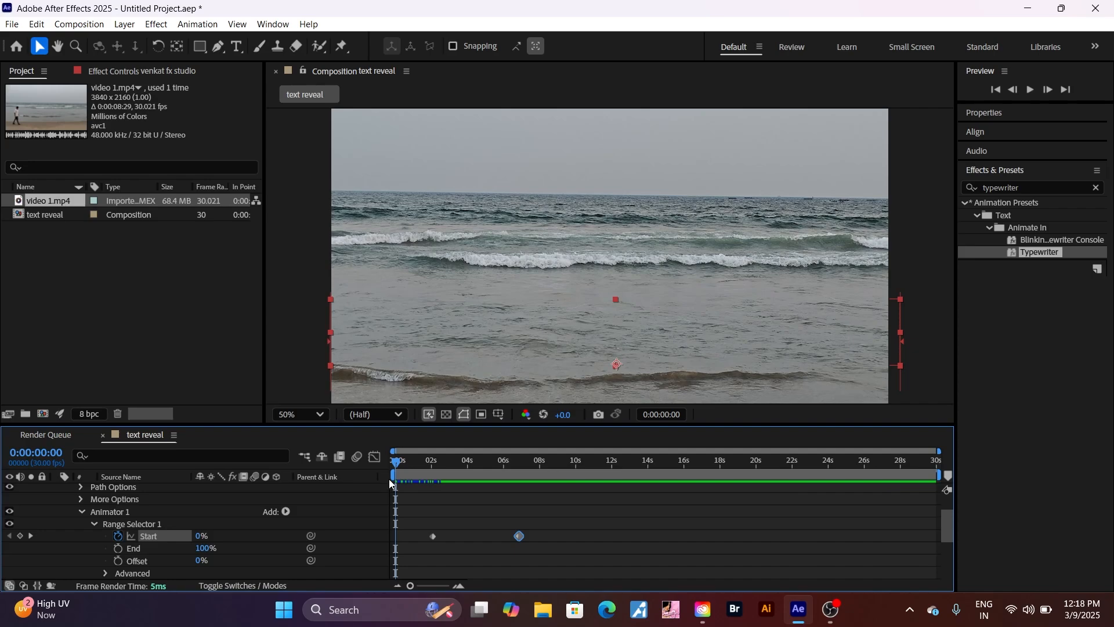
pyautogui.press('space')
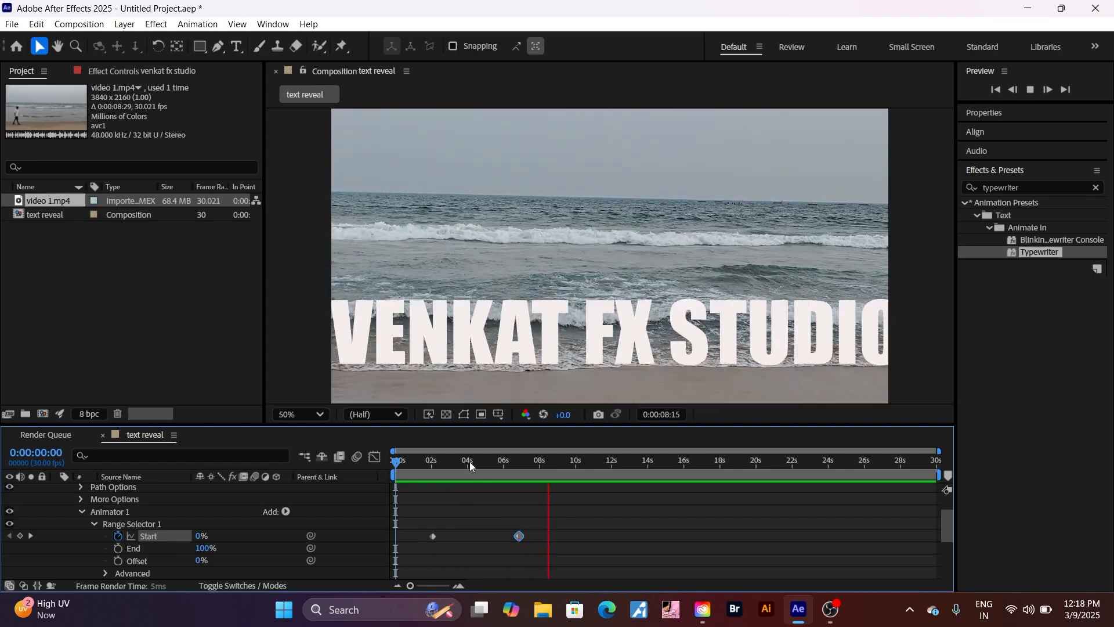
pyautogui.moveTo(395, 462); pyautogui.dragTo(520, 525)
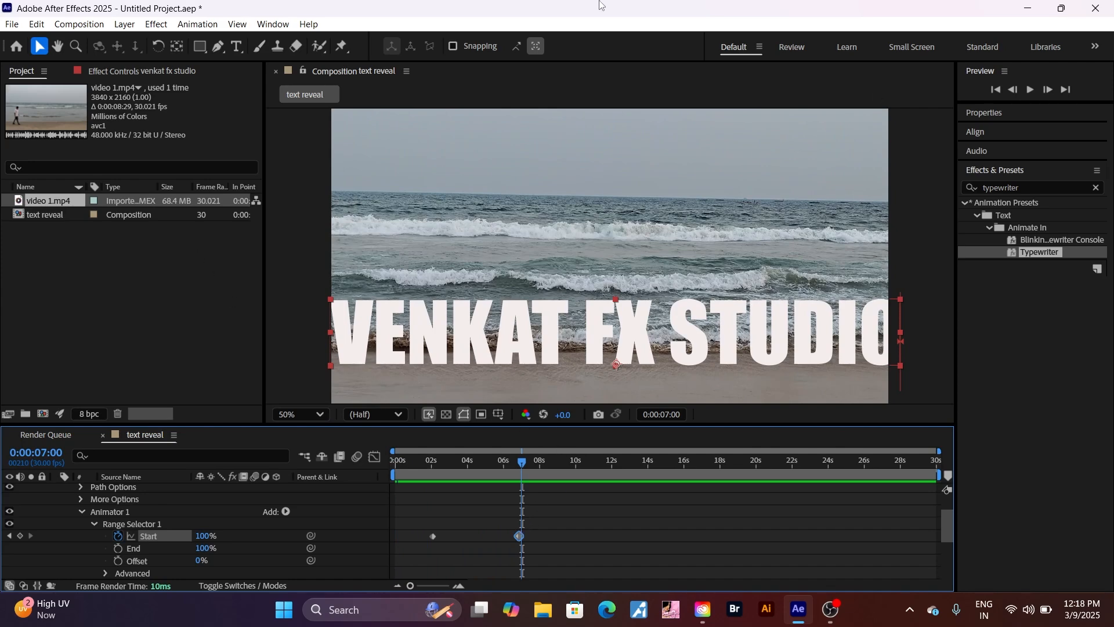
# Add the text reveal composition to the Render Queue via File > Export
pyautogui.click(11, 25)
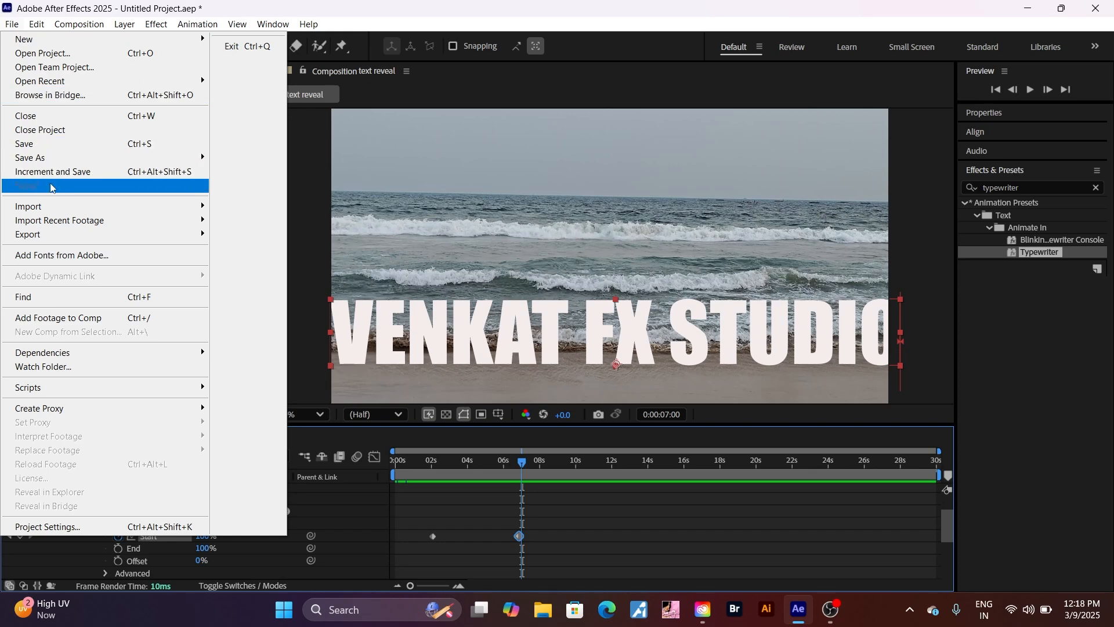
pyautogui.moveTo(124, 235)
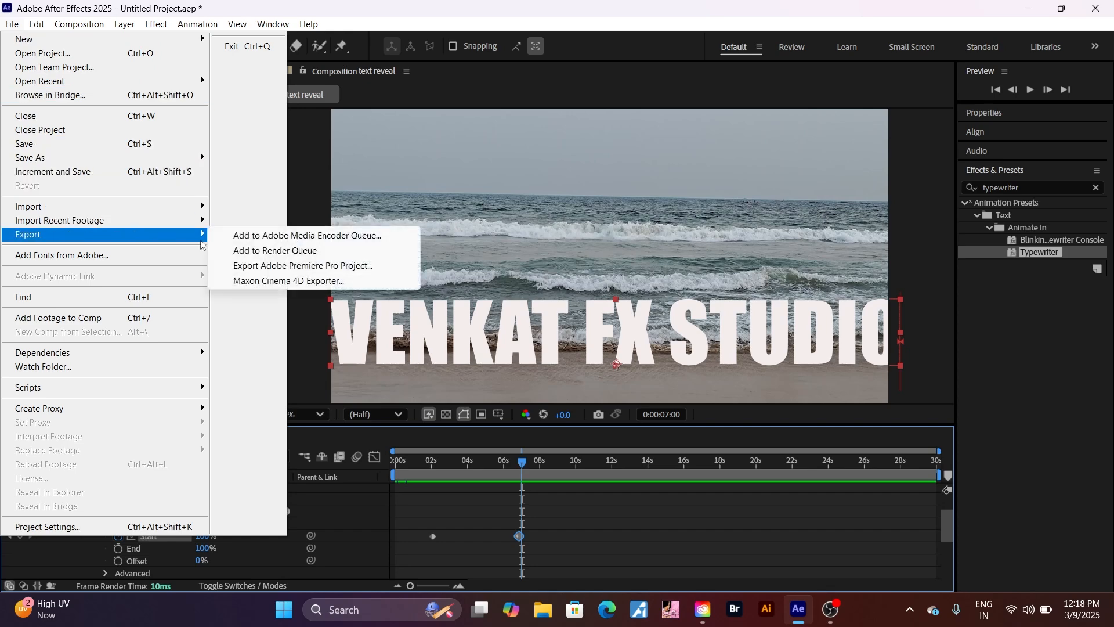
pyautogui.click(249, 255)
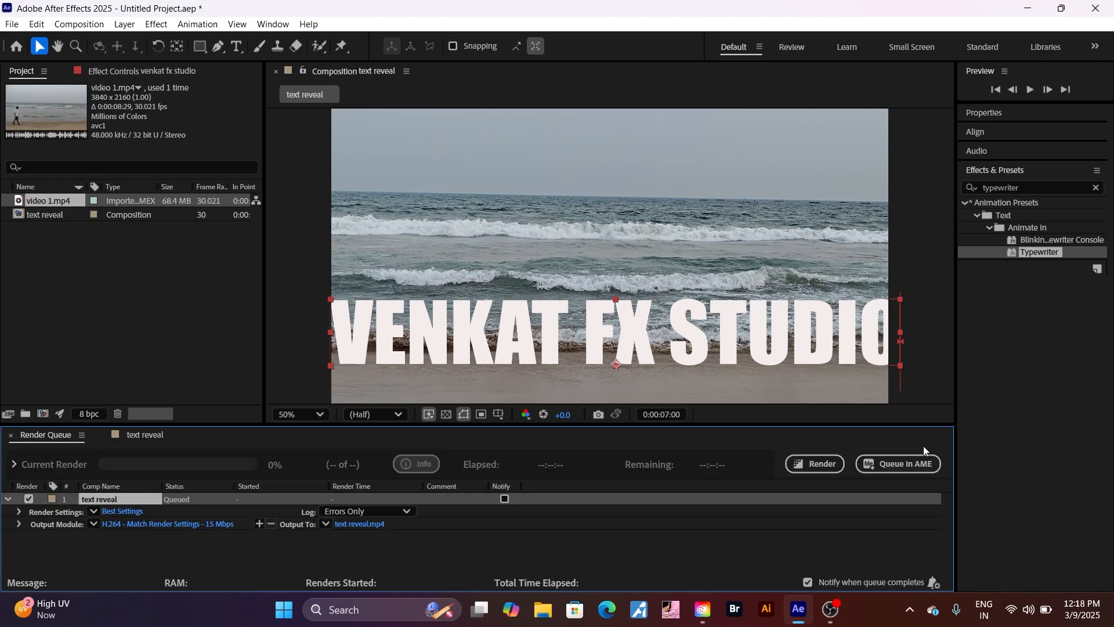
# Render text reveal.mp4 from the Render Queue, then bring OBS Studio to the front
pyautogui.click(808, 465)
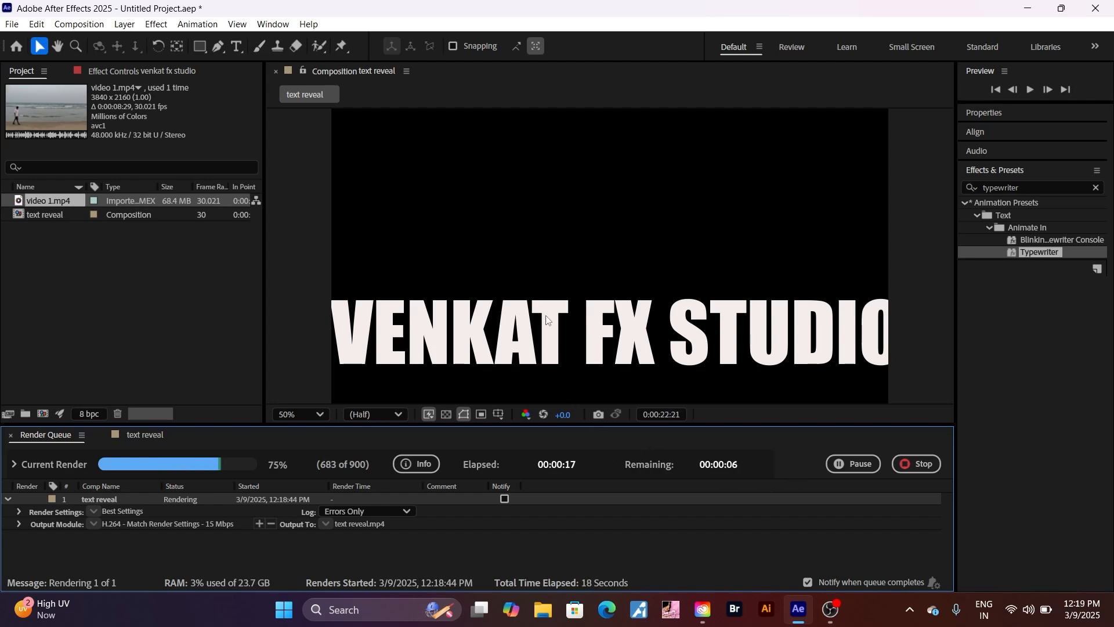
pyautogui.click(833, 616)
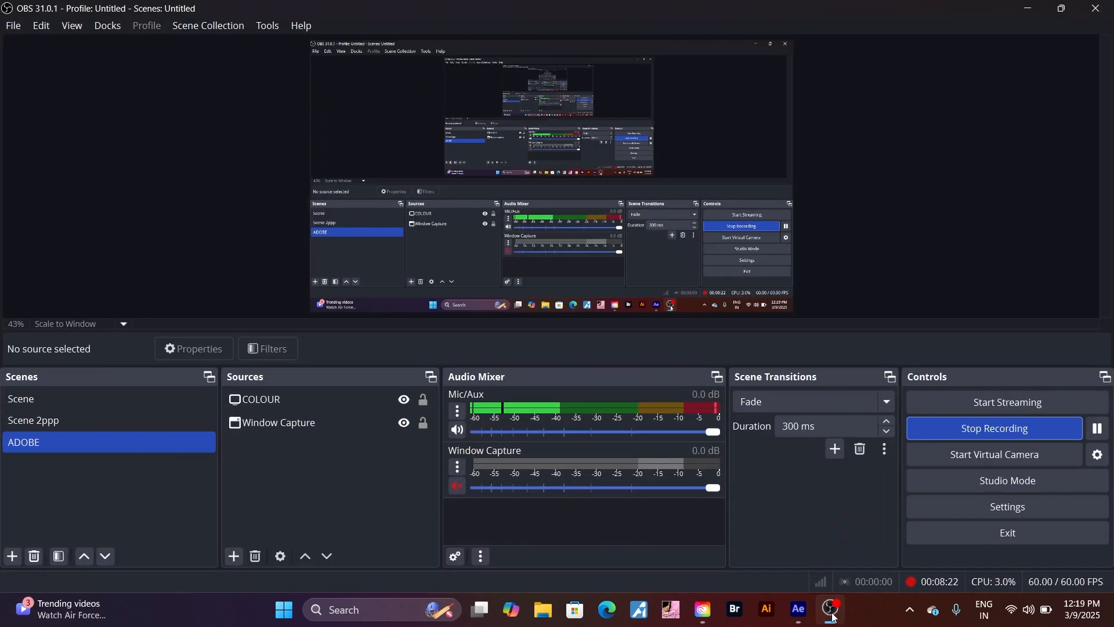